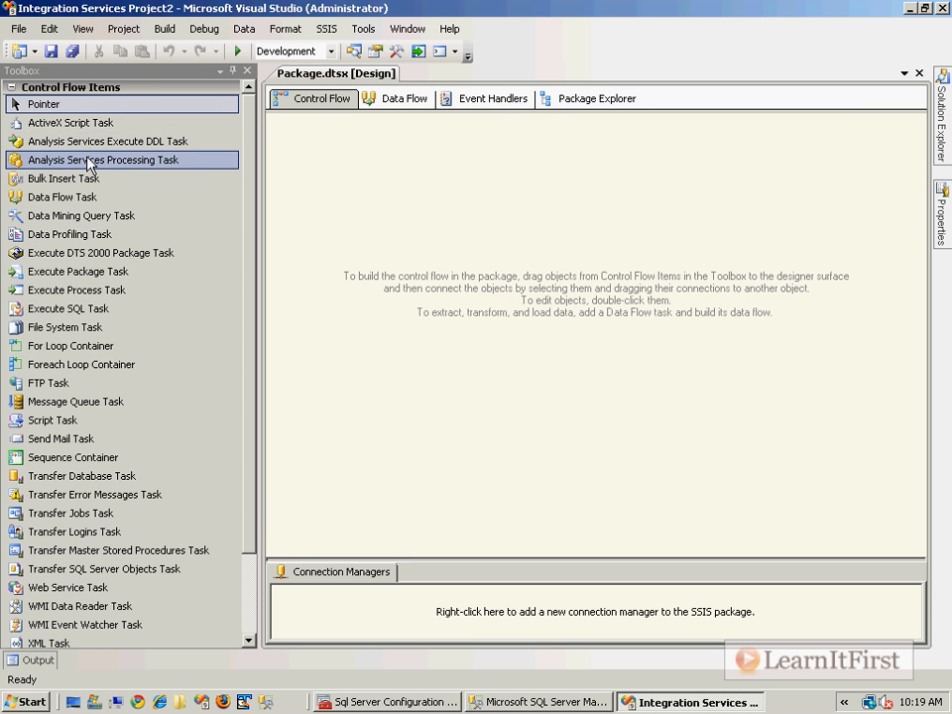
# Place an Analysis Services Processing Task on the Control Flow and open its Processing Settings.
pyautogui.moveTo(178, 319); pyautogui.dragTo(361, 317)
pyautogui.moveTo(181, 158); pyautogui.dragTo(422, 209)
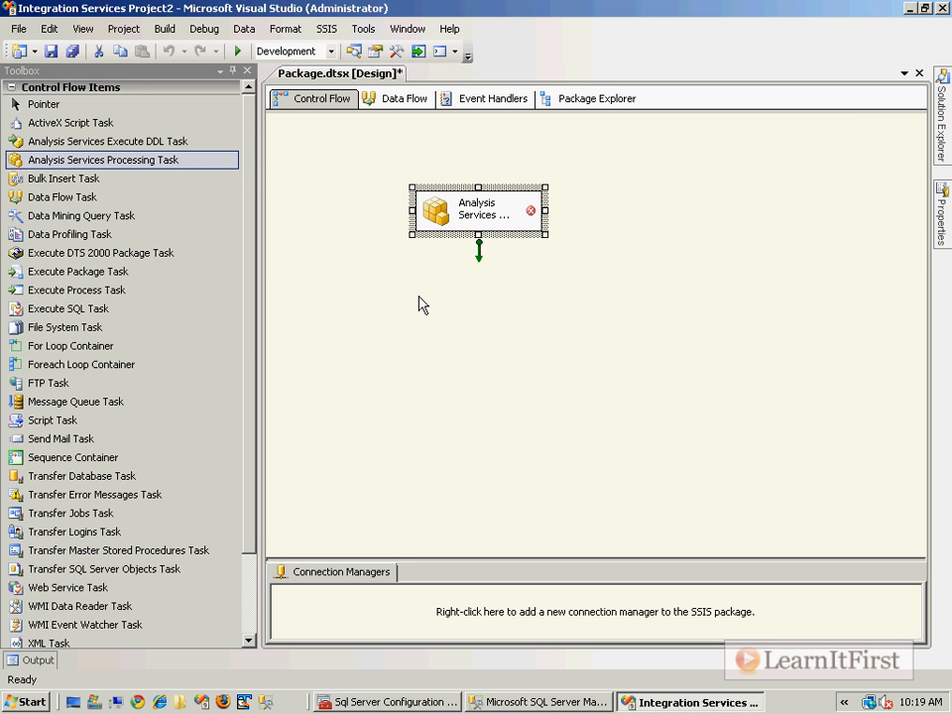
pyautogui.doubleClick(441, 220)
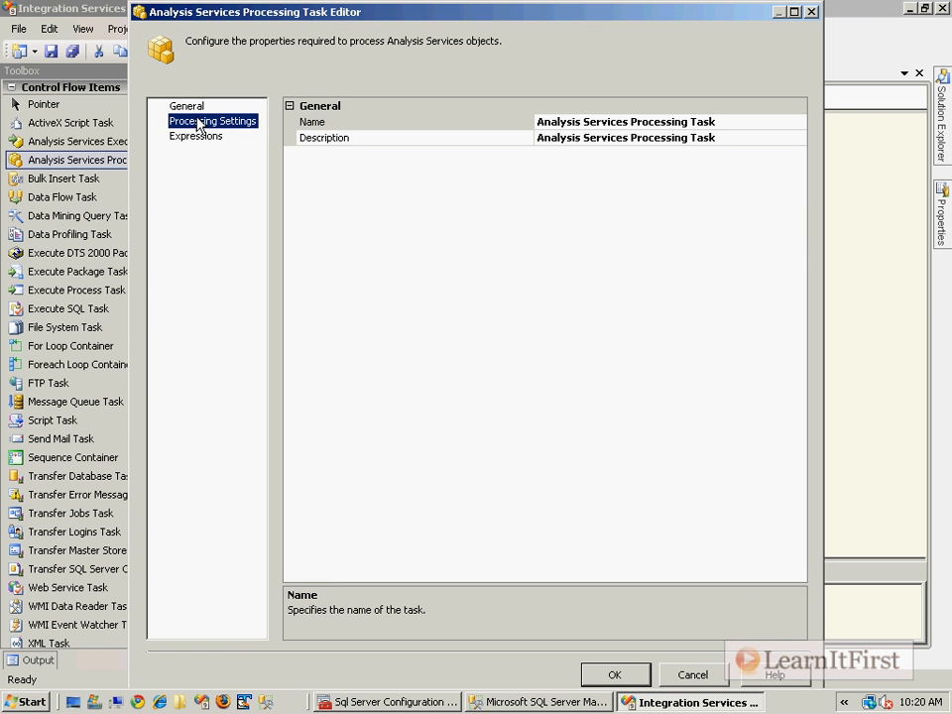
pyautogui.click(197, 121)
# Start a new Analysis Services connection, checking for projects before choosing a server connection.
pyautogui.click(528, 136)
pyautogui.click(731, 135)
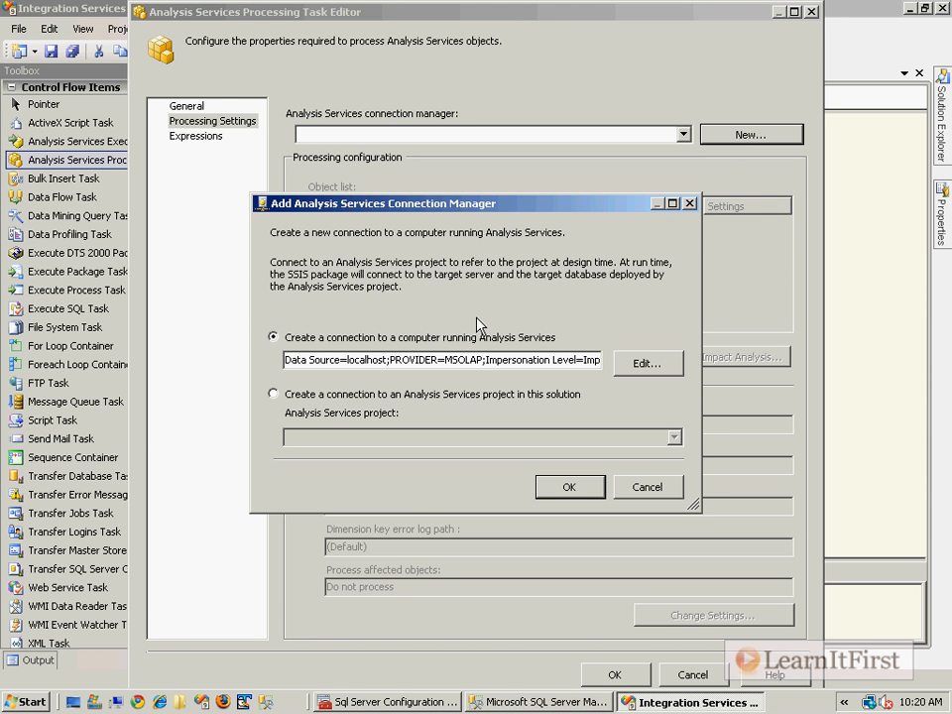
pyautogui.click(482, 395)
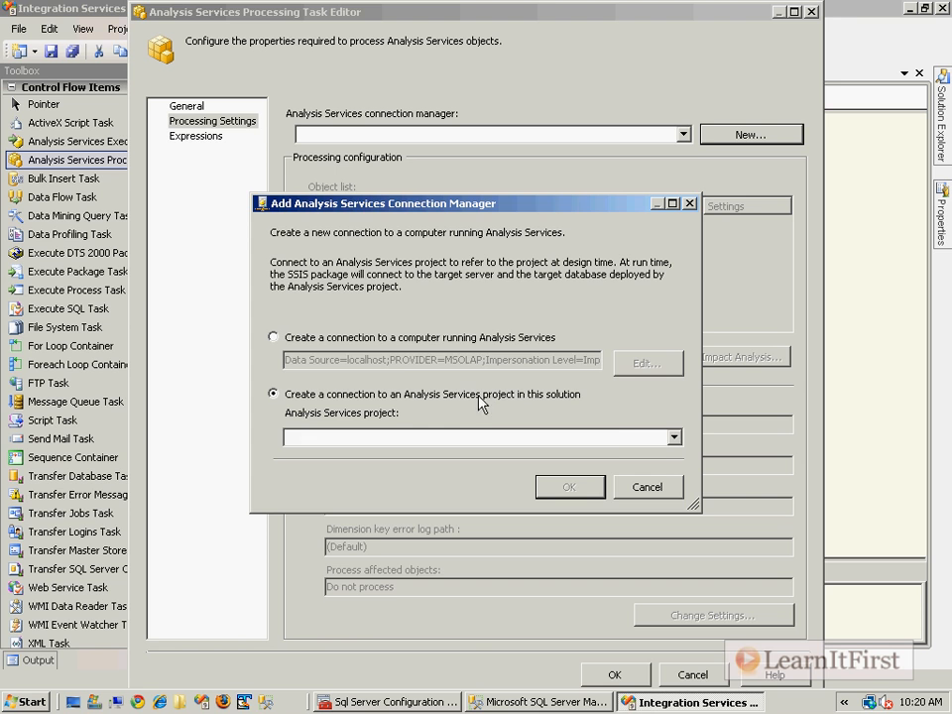
pyautogui.click(674, 439)
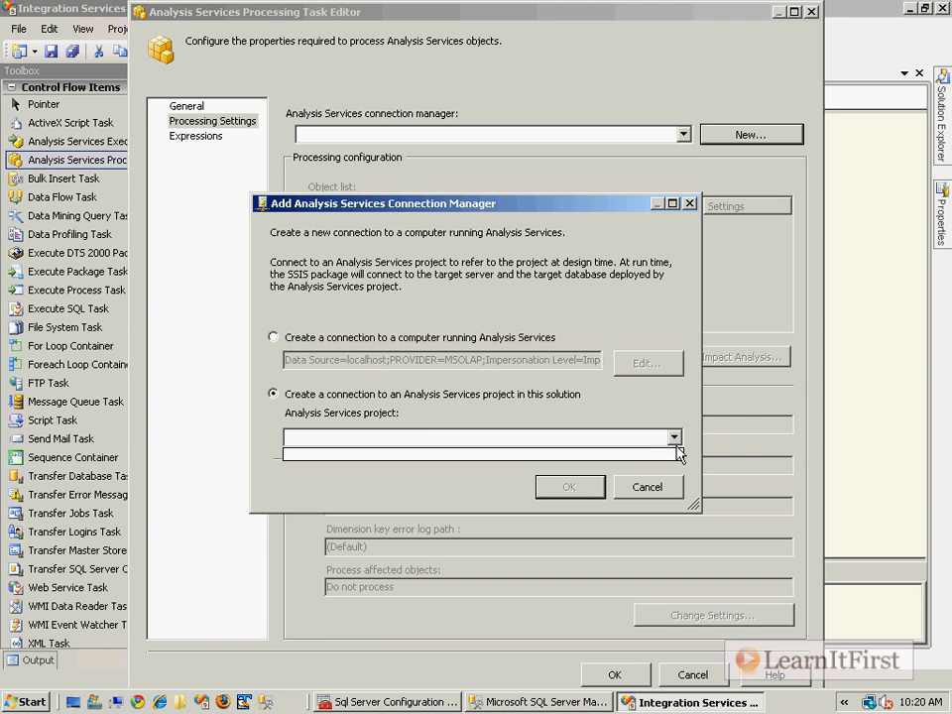
pyautogui.click(680, 454)
pyautogui.click(391, 336)
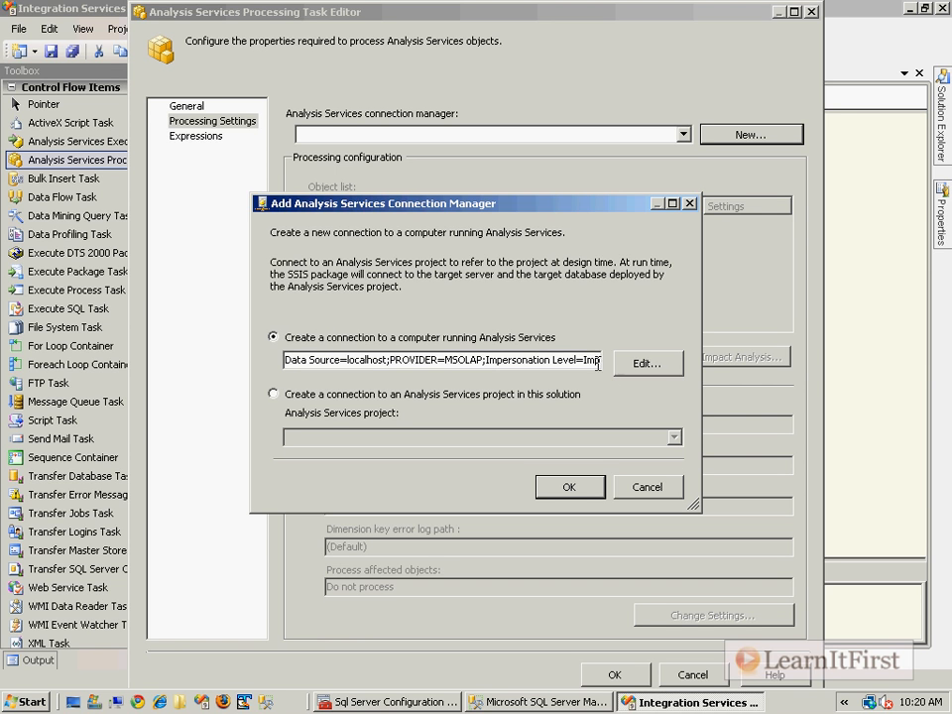
pyautogui.click(630, 372)
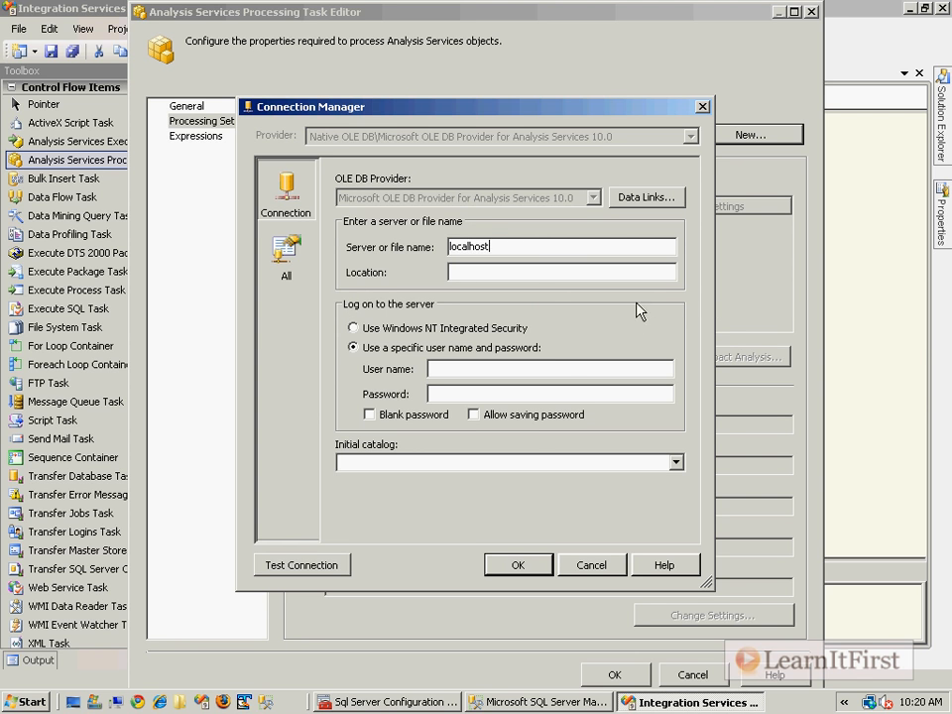
# Connect to localhost with Windows Integrated Security and the LearnItFirst catalog, testing successfully.
pyautogui.click(484, 323)
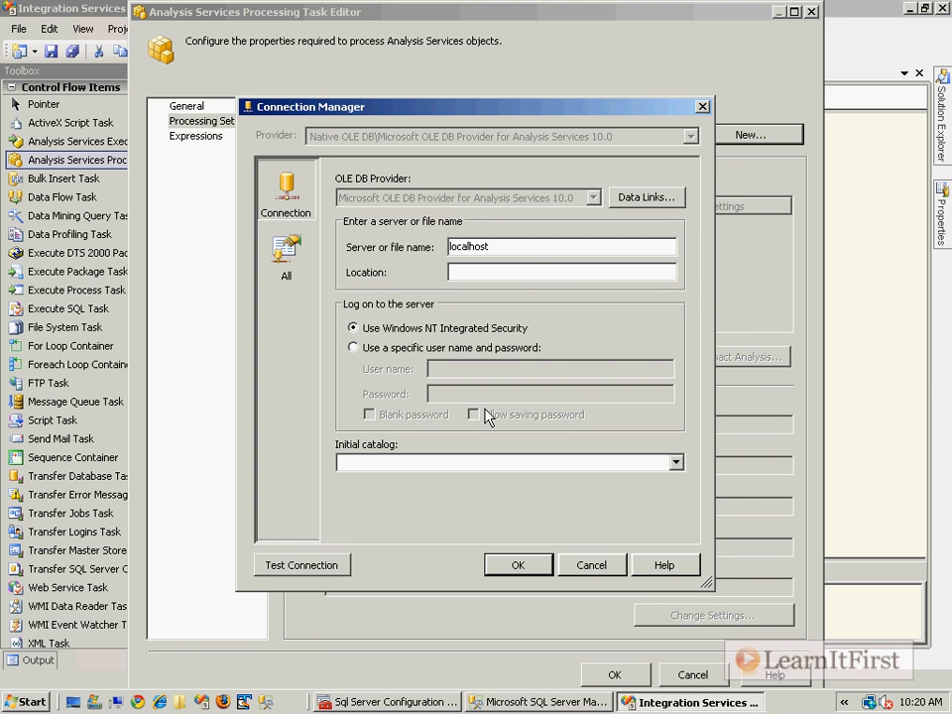
pyautogui.click(676, 463)
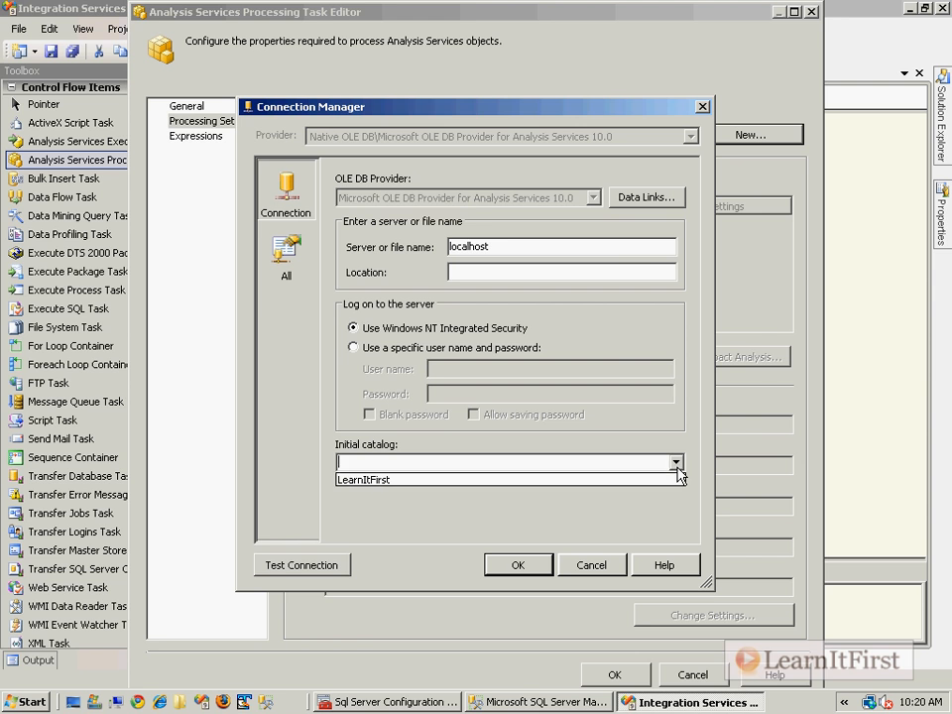
pyautogui.click(635, 481)
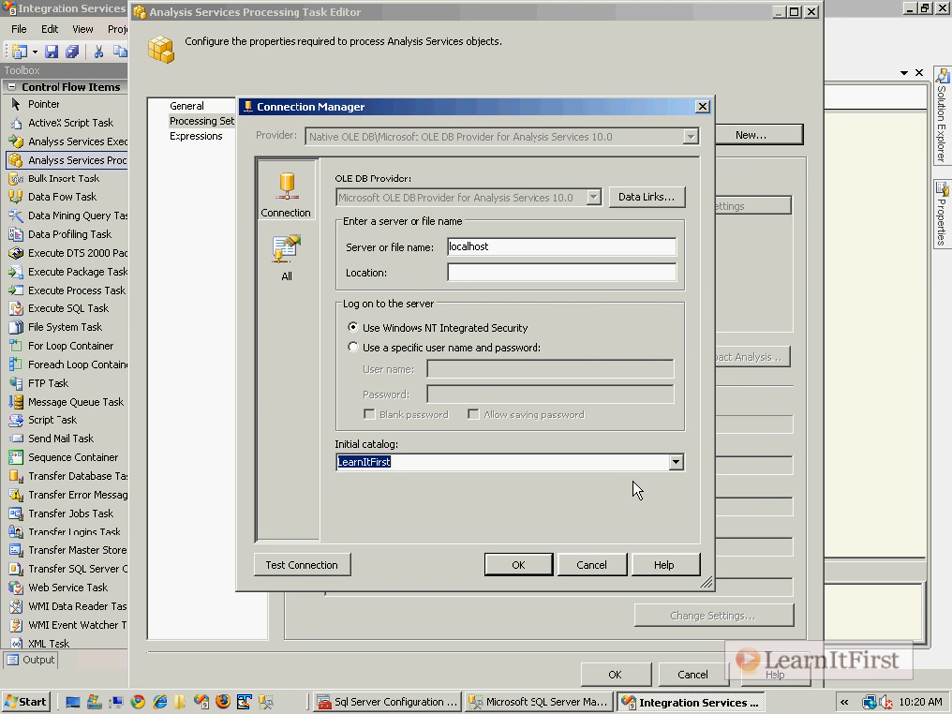
pyautogui.click(335, 566)
pyautogui.click(706, 372)
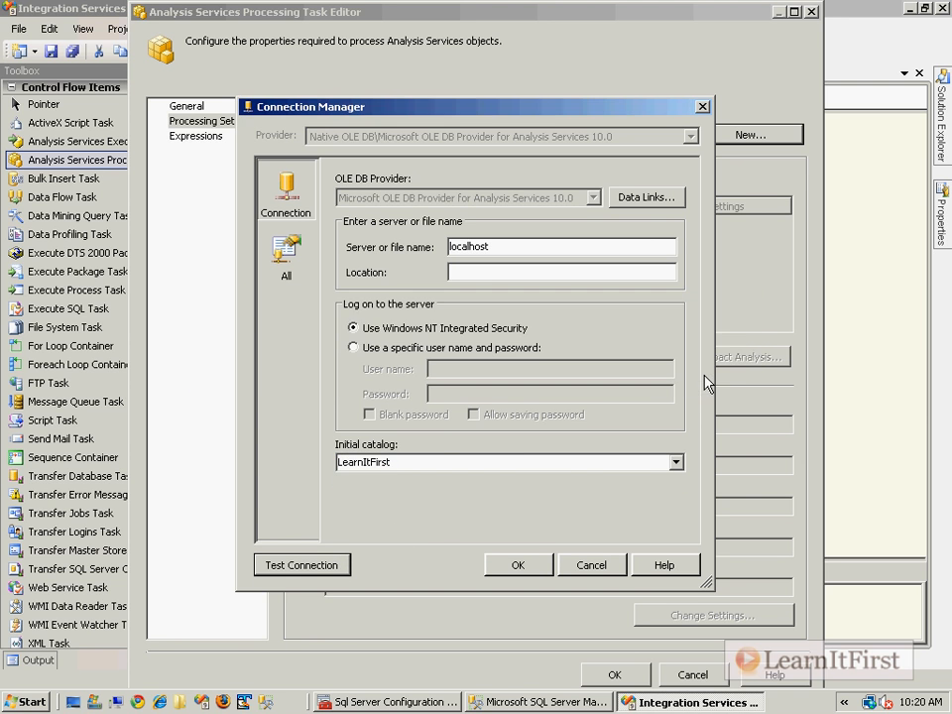
pyautogui.click(526, 567)
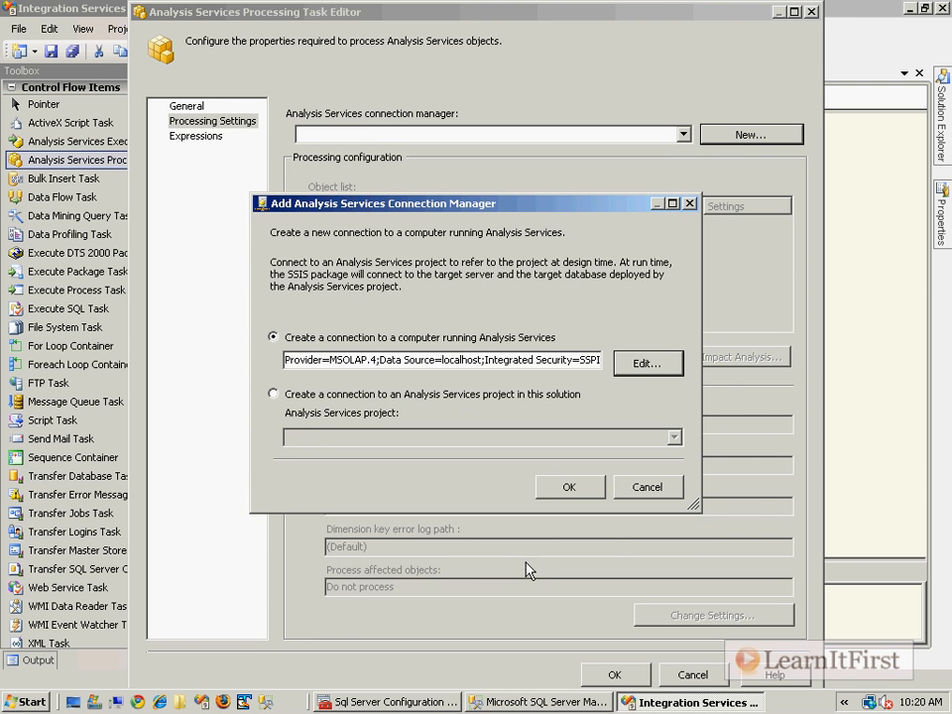
pyautogui.click(567, 489)
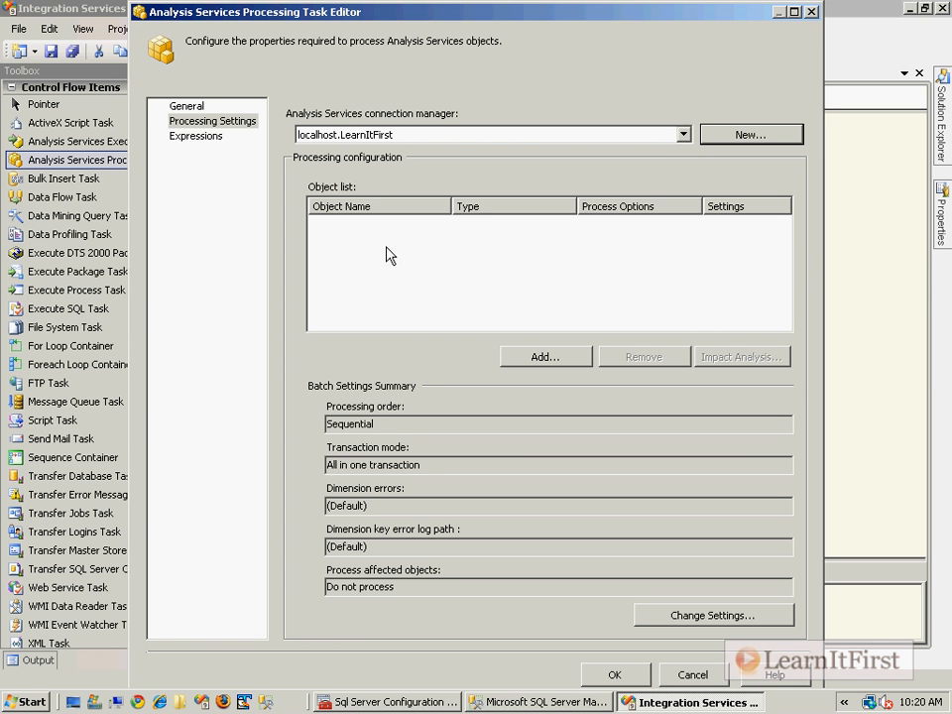
# Check the Sales cube and its Internet Sales measure group under Cubes, then select Internet Sales.
pyautogui.click(533, 363)
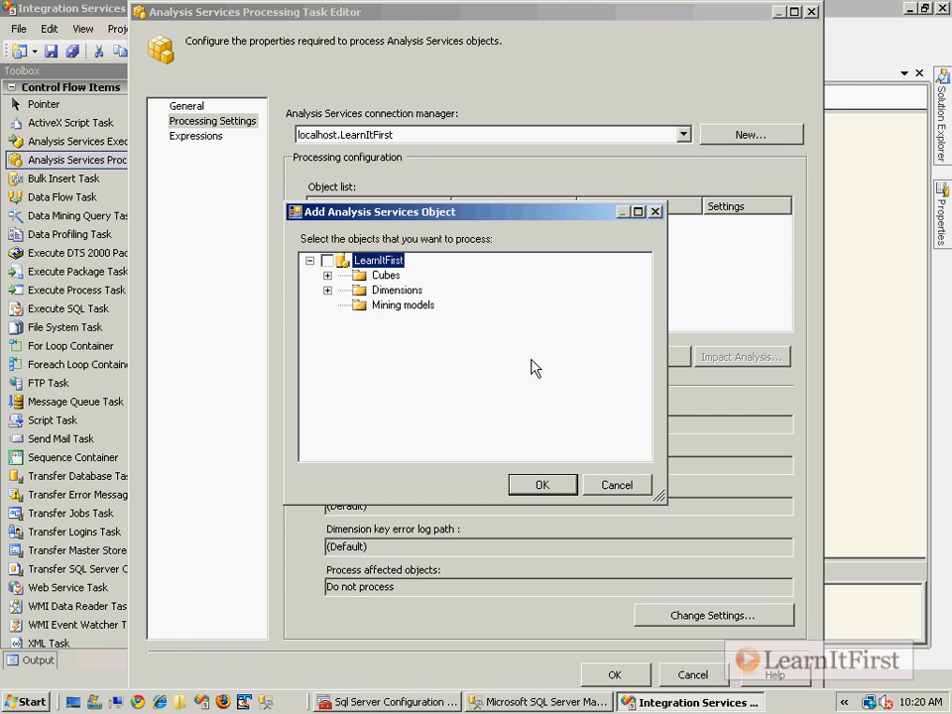
pyautogui.click(327, 290)
pyautogui.click(327, 274)
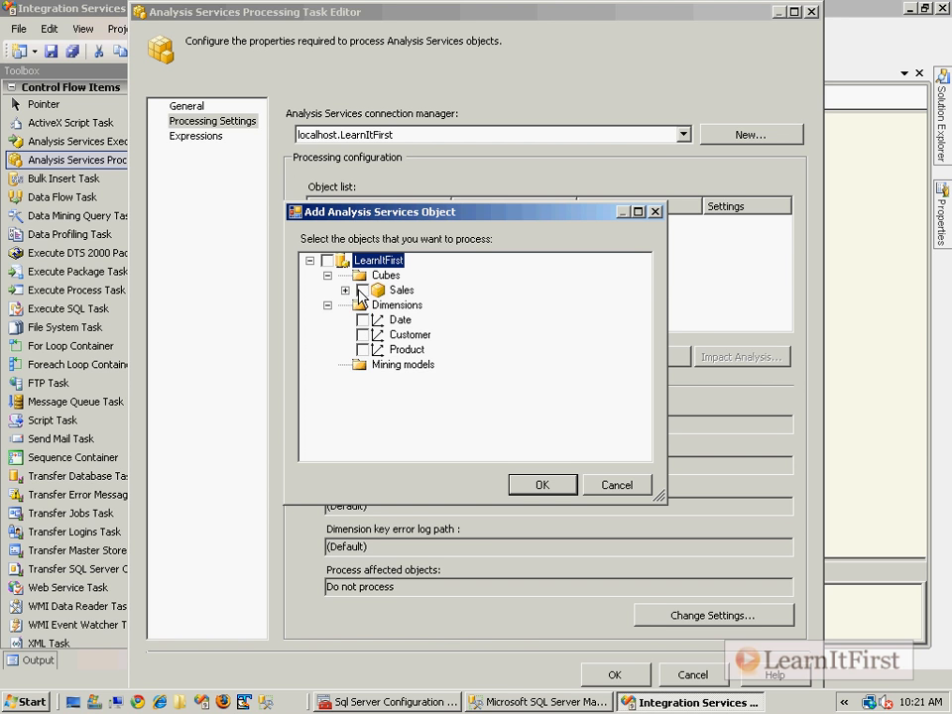
pyautogui.click(362, 289)
pyautogui.click(344, 290)
pyautogui.click(363, 304)
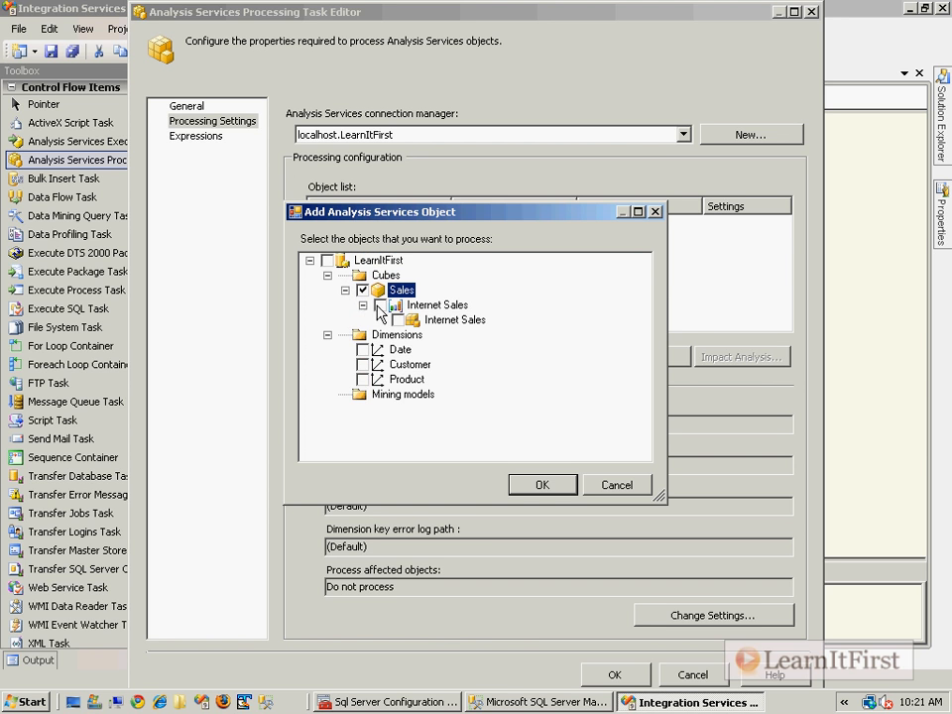
pyautogui.click(380, 304)
pyautogui.click(363, 304)
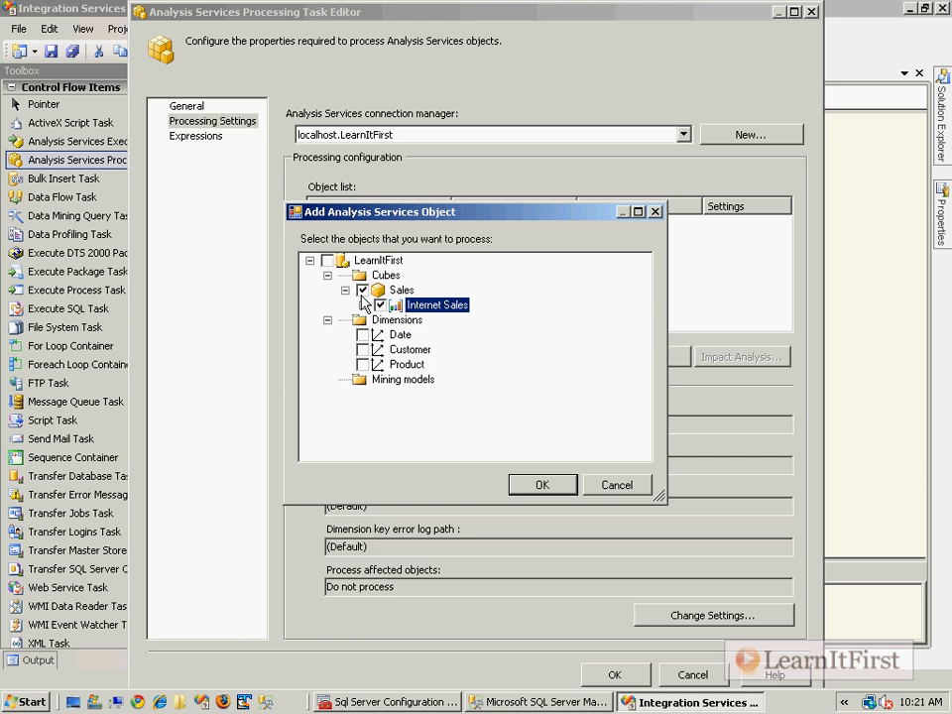
pyautogui.click(344, 290)
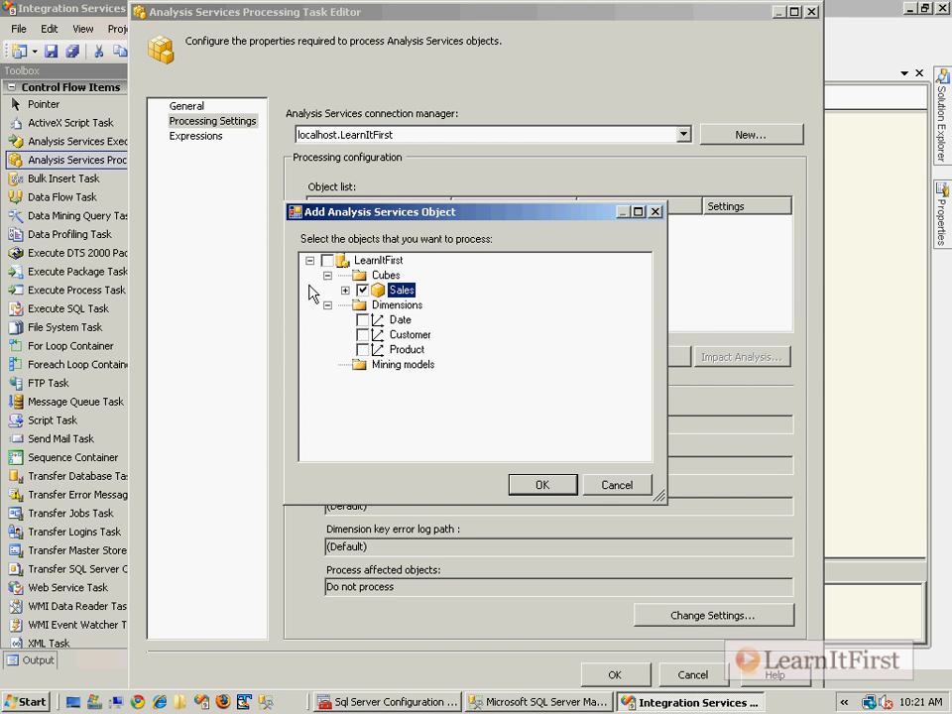
pyautogui.click(541, 488)
pyautogui.click(411, 241)
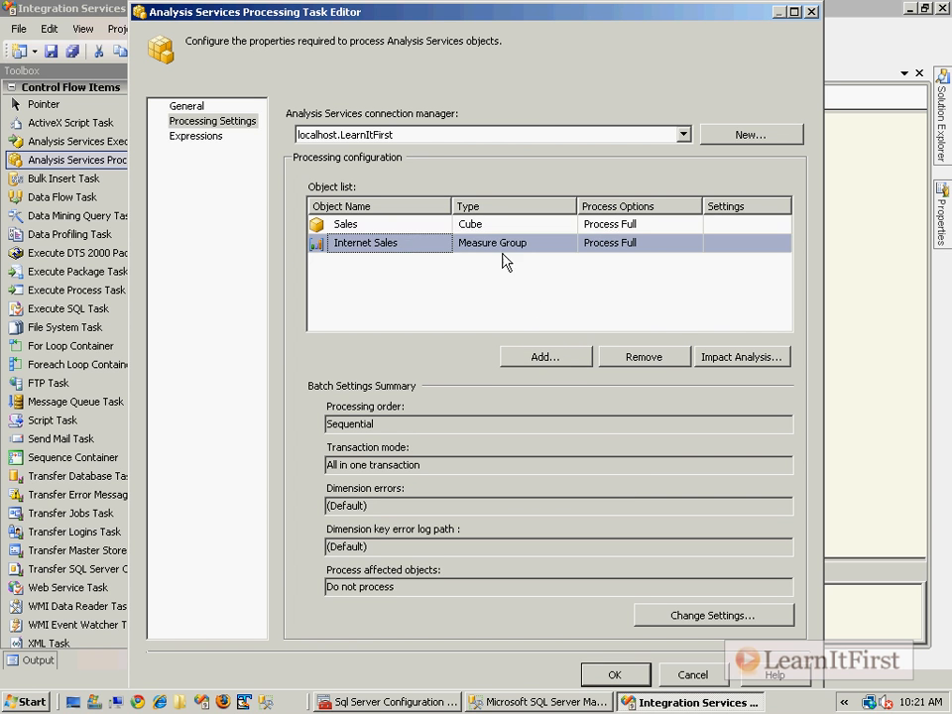
# Remove Internet Sales from the list and open the Sales cube's Process Options dropdown.
pyautogui.click(654, 356)
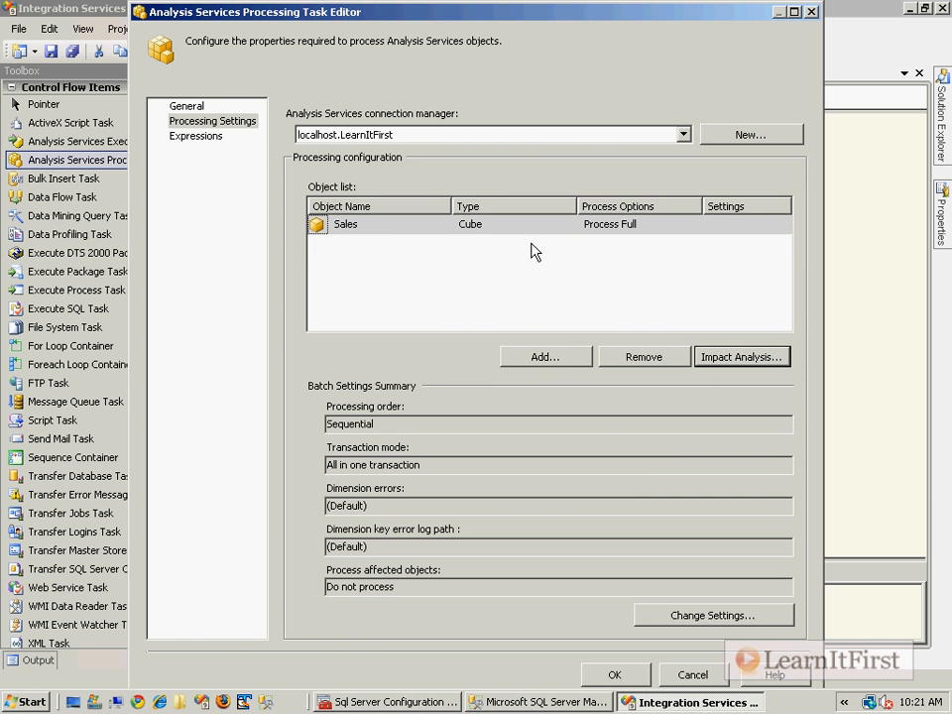
pyautogui.click(591, 277)
pyautogui.click(690, 226)
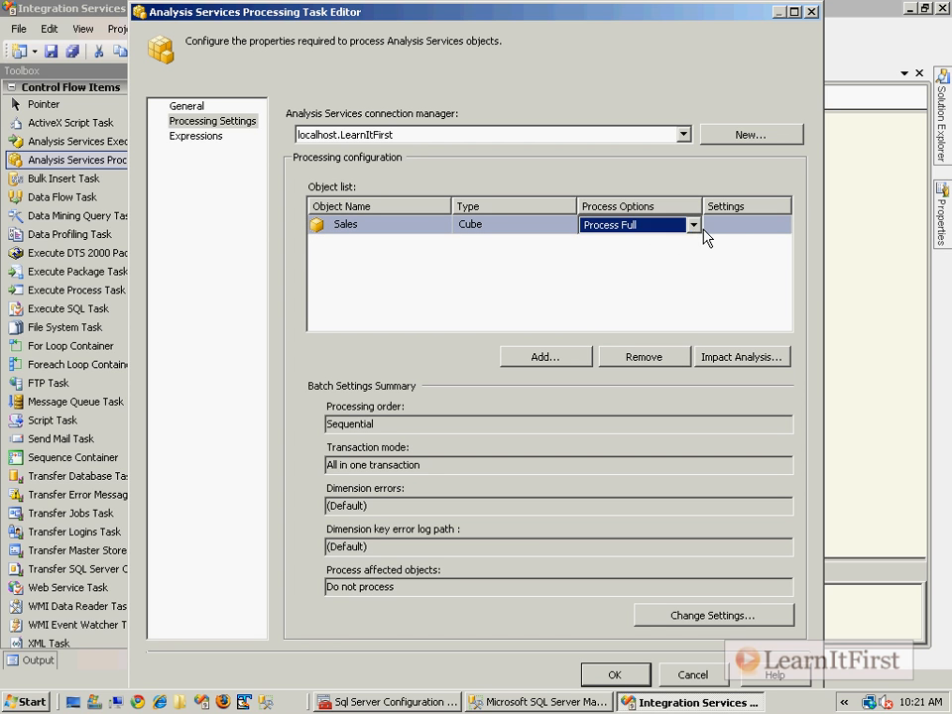
pyautogui.click(693, 225)
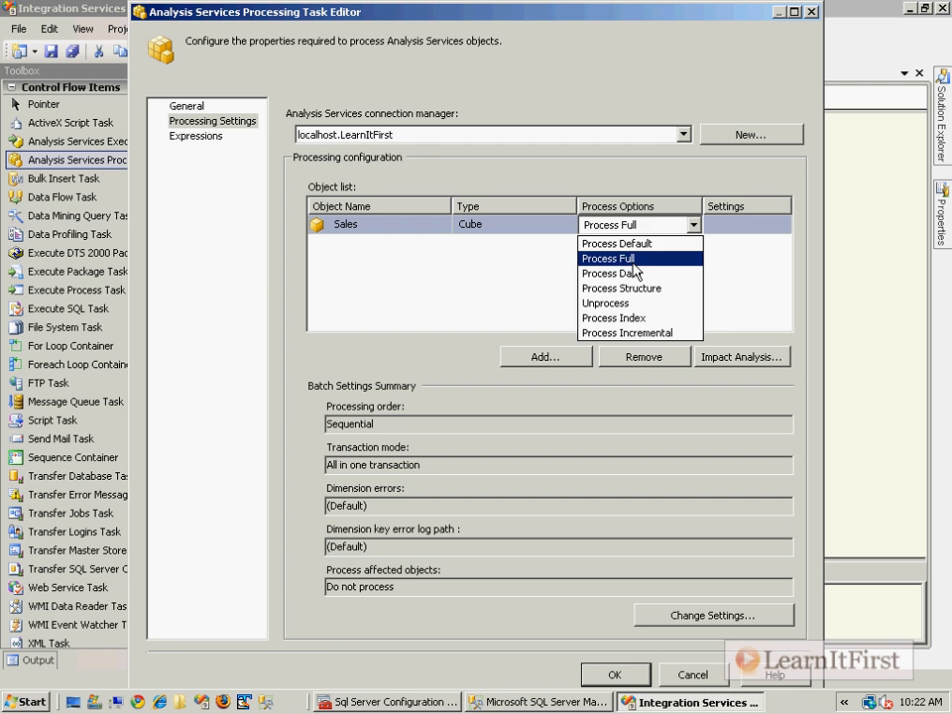
# Set Sales to Process Incremental and review its Incremental Update settings, cancelling unchanged.
pyautogui.click(634, 333)
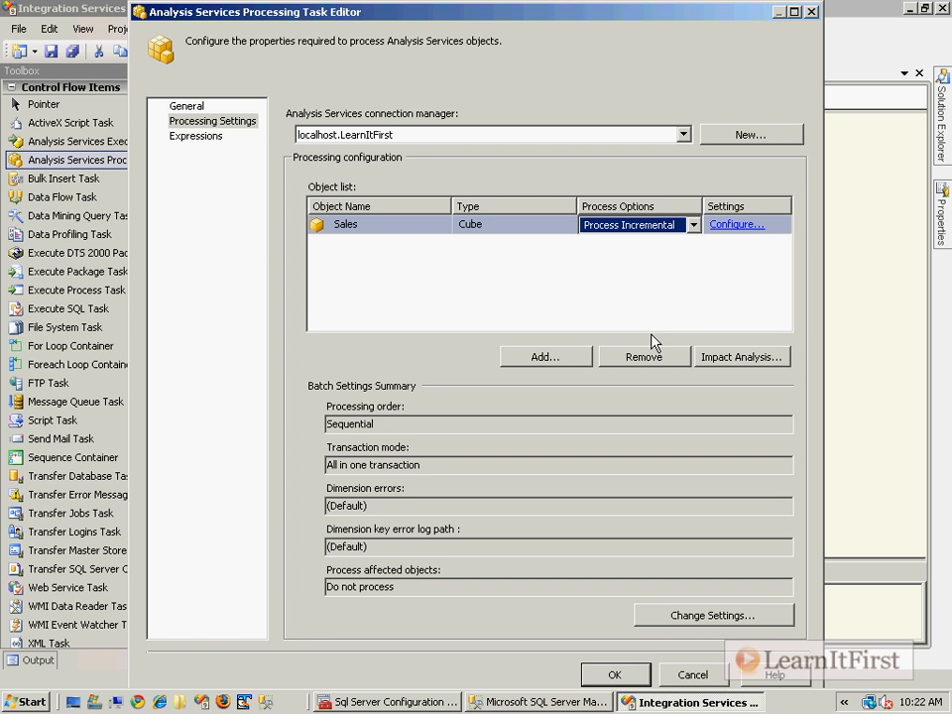
pyautogui.click(793, 12)
pyautogui.click(817, 223)
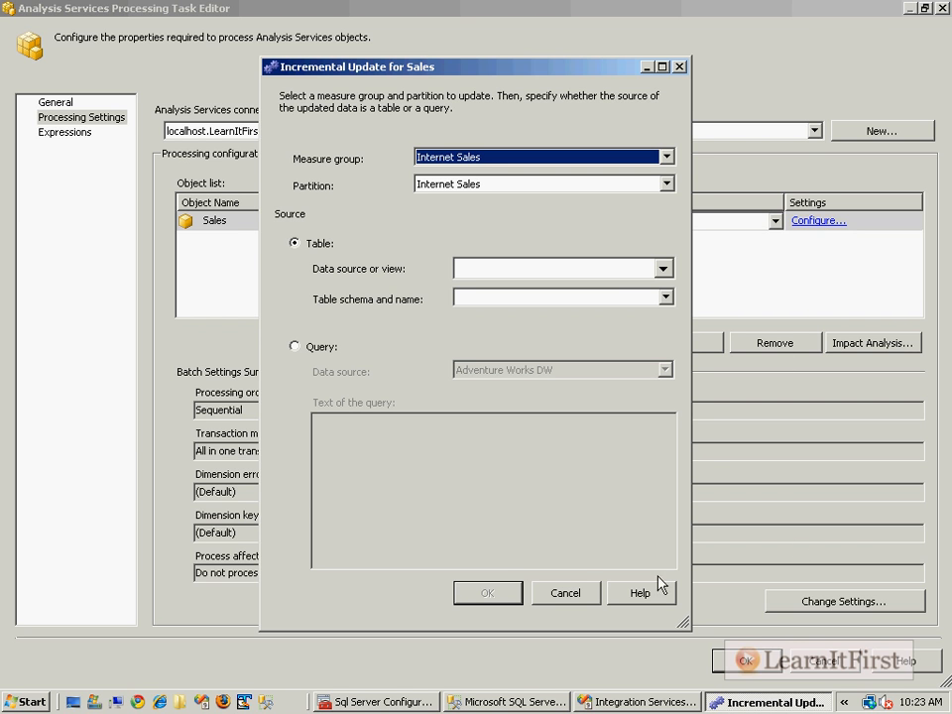
pyautogui.click(591, 598)
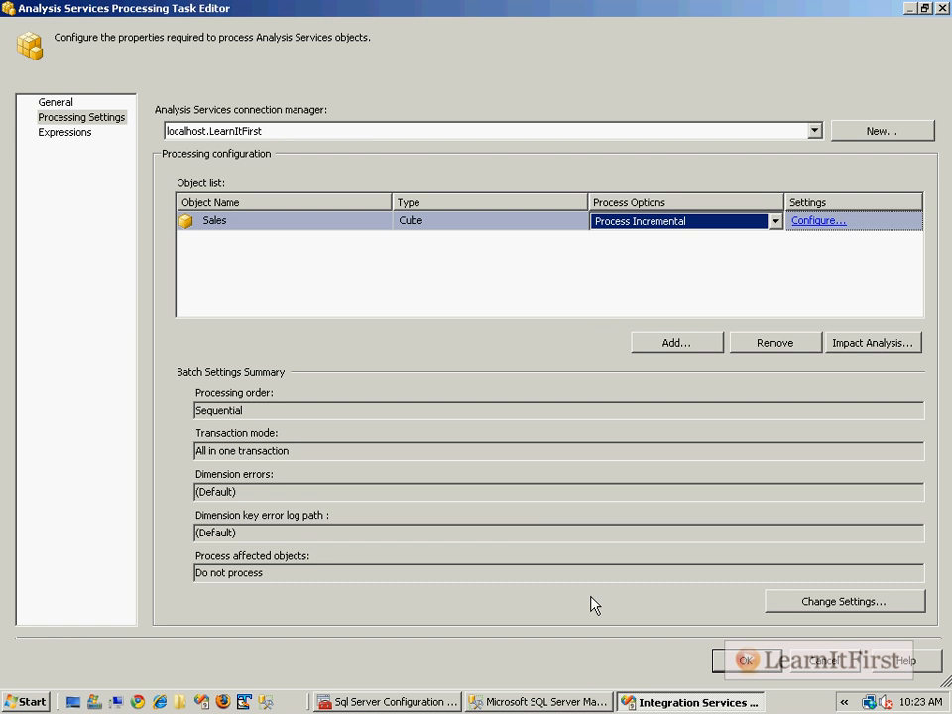
# Set the Sales cube to Unprocess, run the package with F5, and switch to Configuration Manager.
pyautogui.click(752, 221)
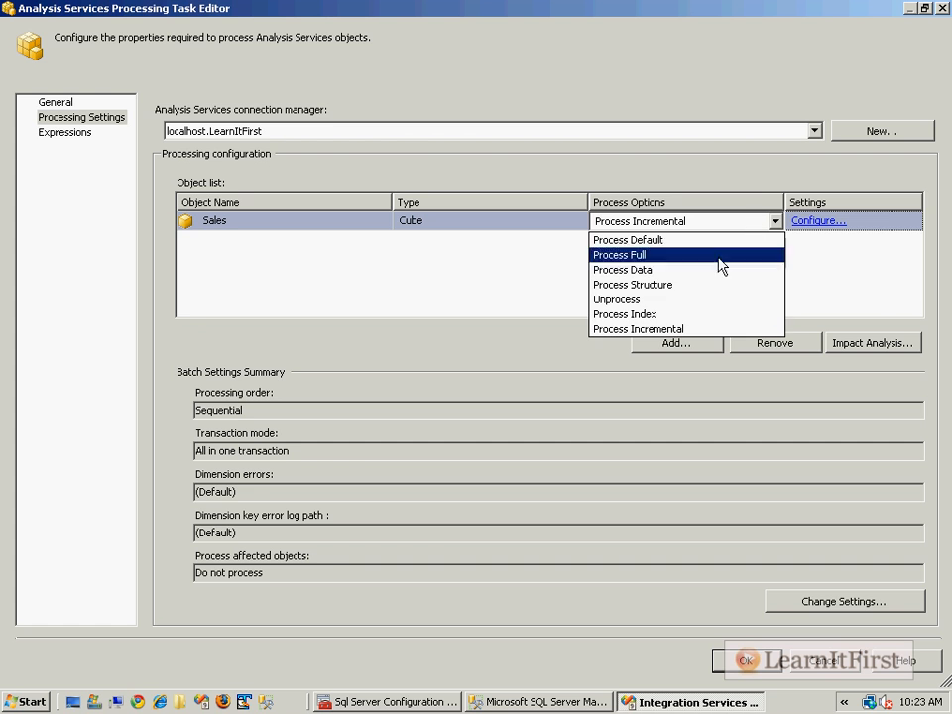
pyautogui.click(646, 299)
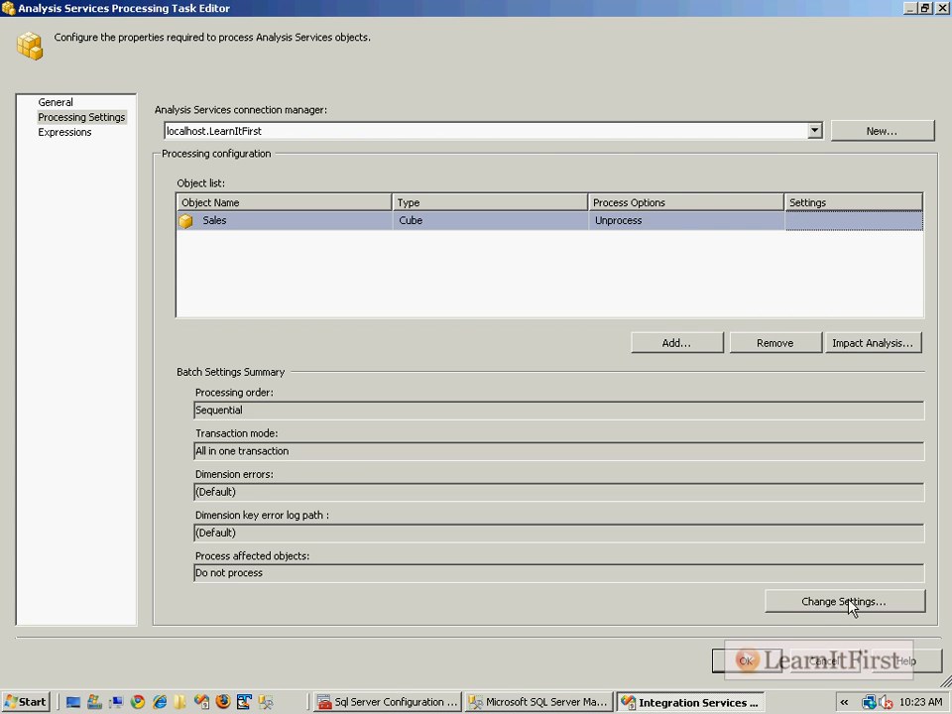
pyautogui.click(747, 659)
pyautogui.press('F5')
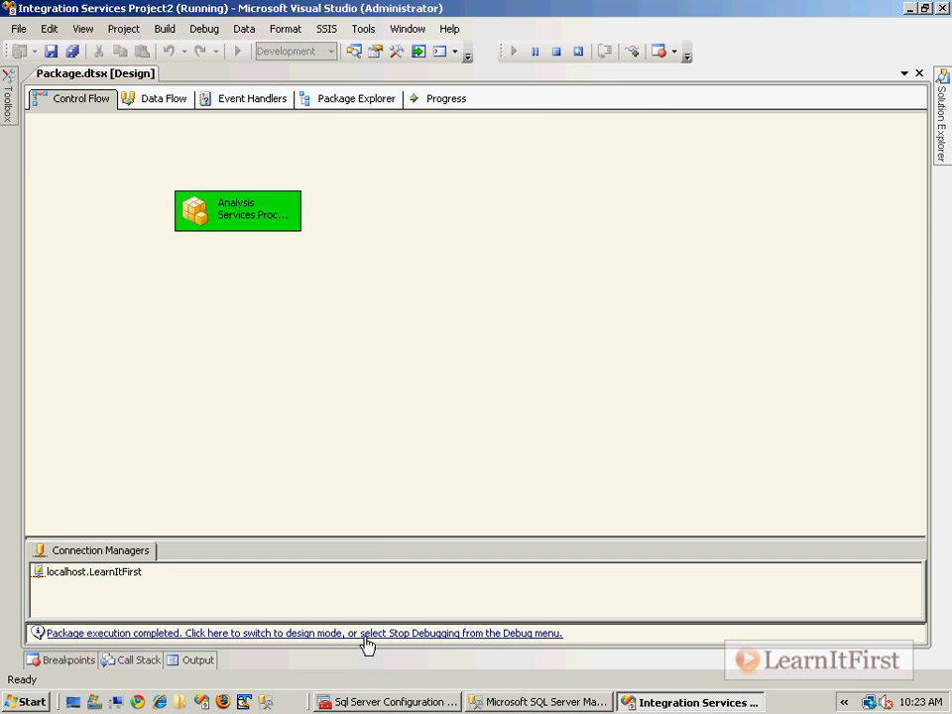
pyautogui.click(389, 701)
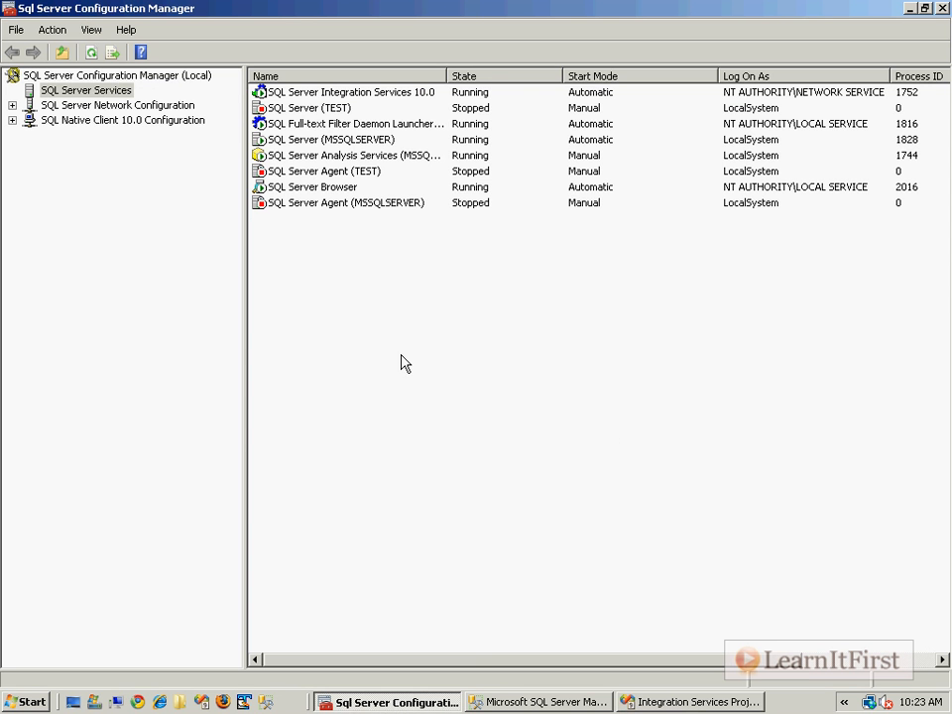
# Reconnect the Sales cube browser in Management Studio, which reports the cube cannot be browsed.
pyautogui.click(939, 8)
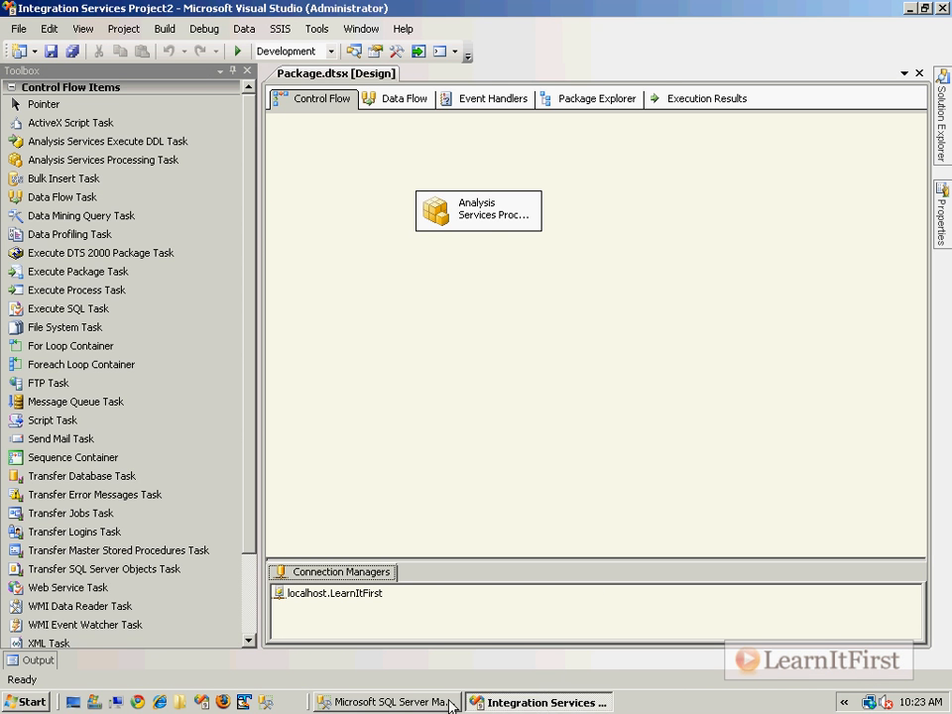
pyautogui.click(386, 700)
pyautogui.click(251, 121)
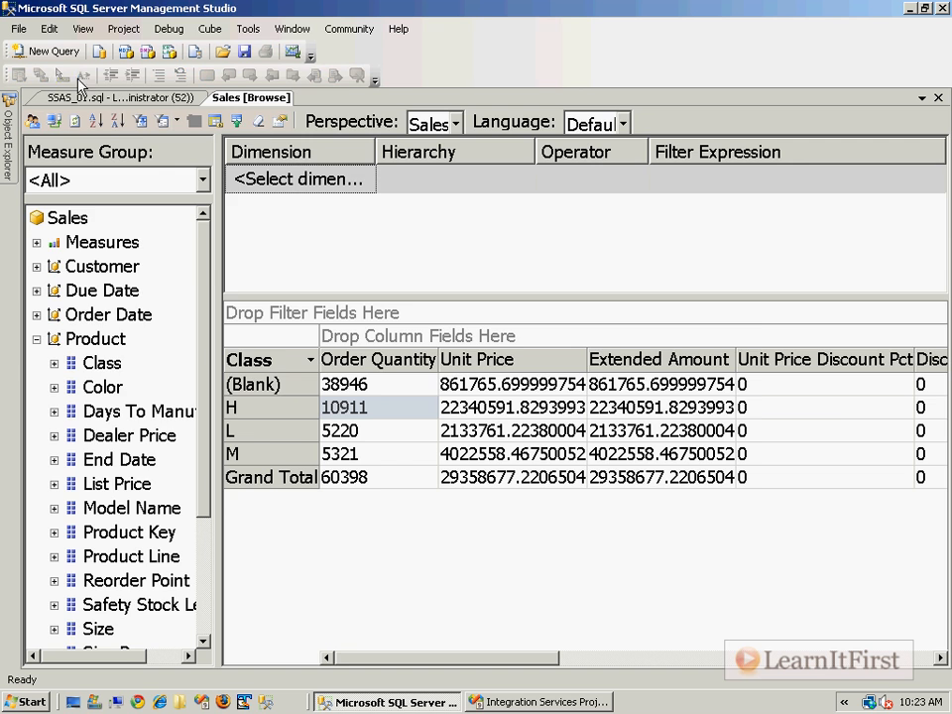
pyautogui.click(76, 122)
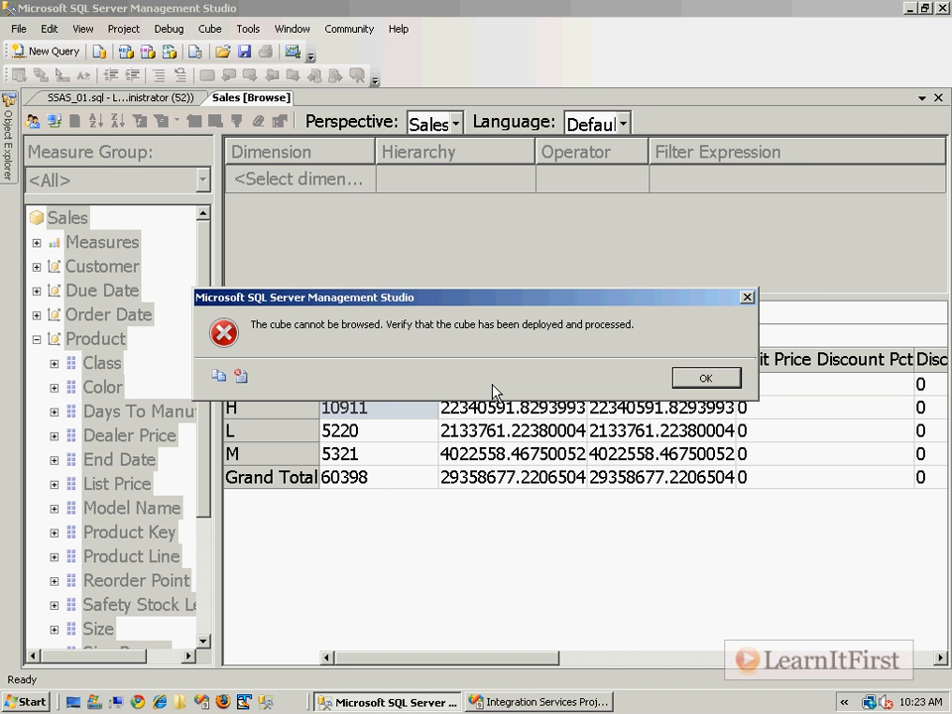
pyautogui.click(696, 378)
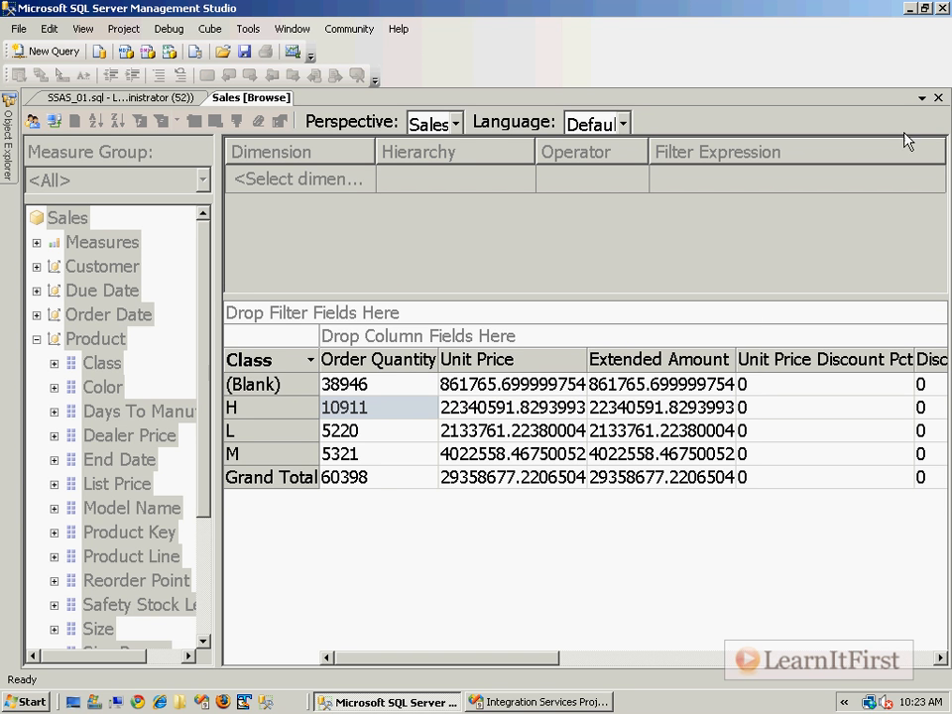
pyautogui.click(937, 97)
# Refresh the LearnItFirst Analysis Services database and try browsing the Sales cube again.
pyautogui.moveTo(8, 149)
pyautogui.scroll(10, 201, 208)
pyautogui.click(34, 176)
pyautogui.click(33, 159)
pyautogui.click(121, 190)
pyautogui.rightClick(140, 190)
pyautogui.click(179, 138)
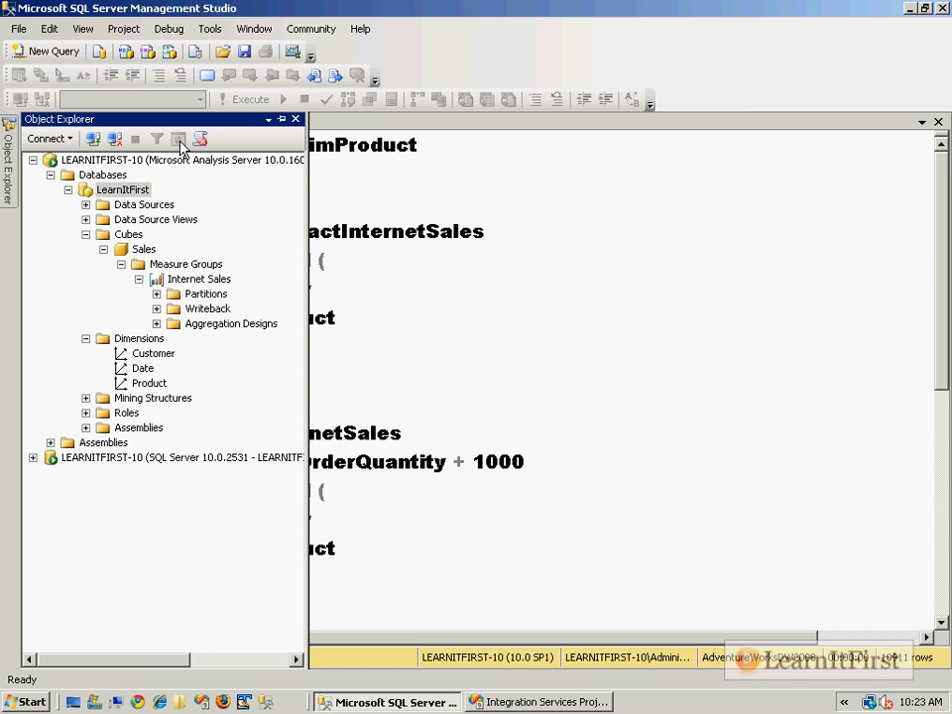
pyautogui.click(87, 234)
pyautogui.rightClick(145, 249)
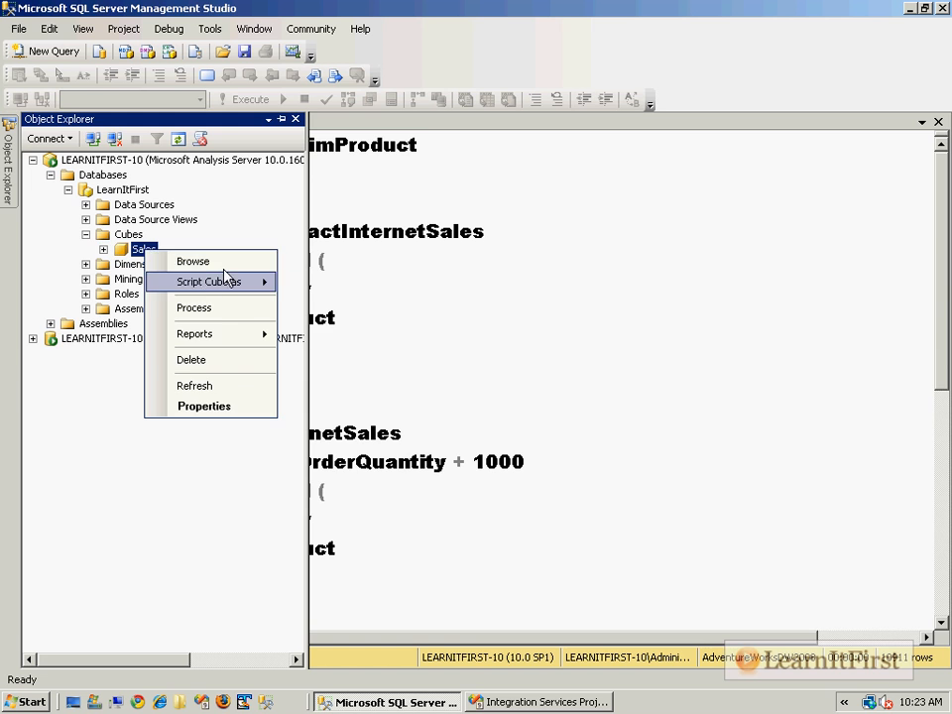
pyautogui.click(194, 262)
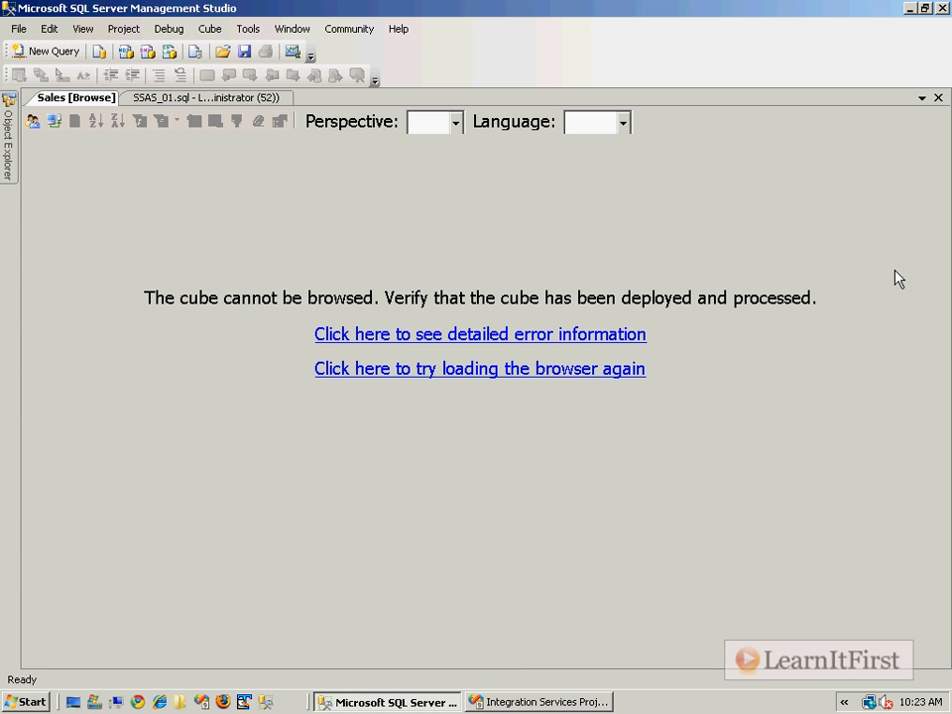
pyautogui.click(938, 97)
# Back in Visual Studio, reopen the Sales cube's Process Options dropdown in the processing task.
pyautogui.click(540, 702)
pyautogui.doubleClick(453, 226)
pyautogui.click(238, 120)
pyautogui.click(655, 226)
pyautogui.click(693, 225)
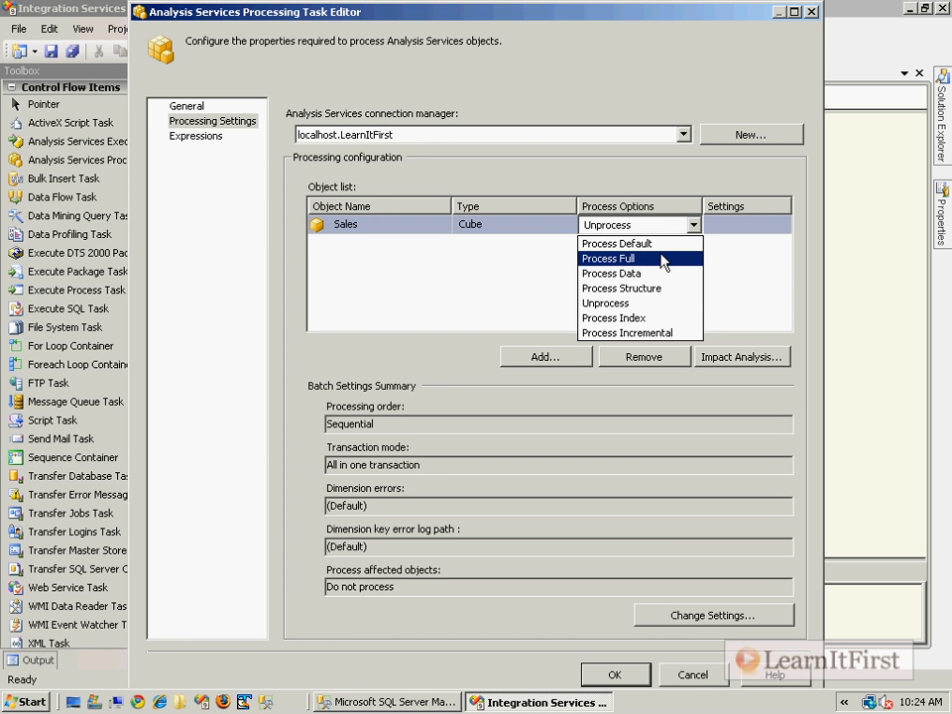
# Set Sales to Process Full, run the package successfully, and return to Management Studio.
pyautogui.click(663, 259)
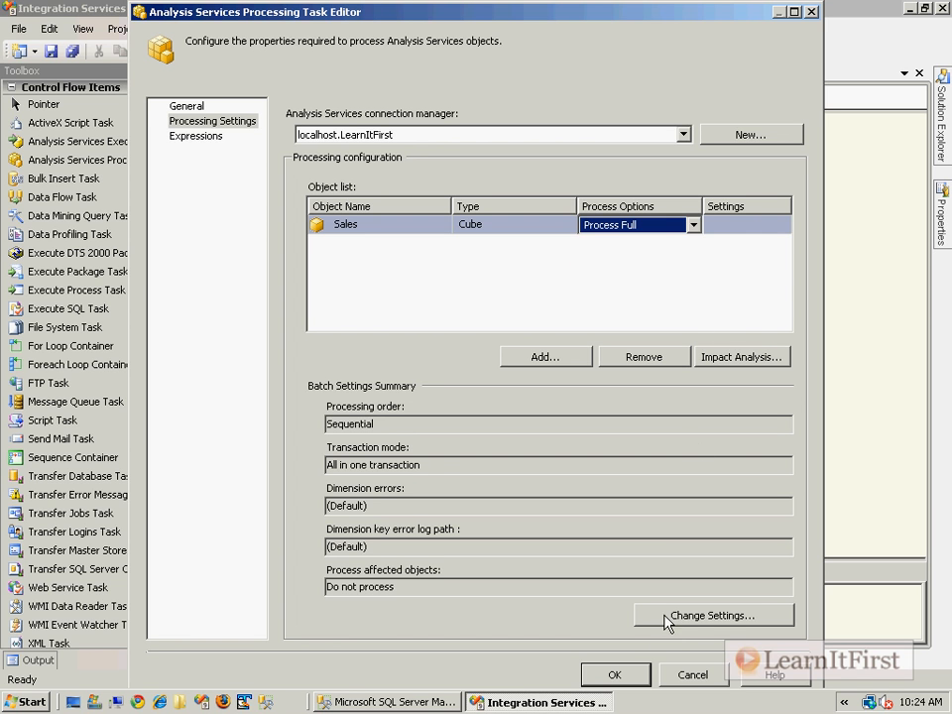
pyautogui.click(615, 675)
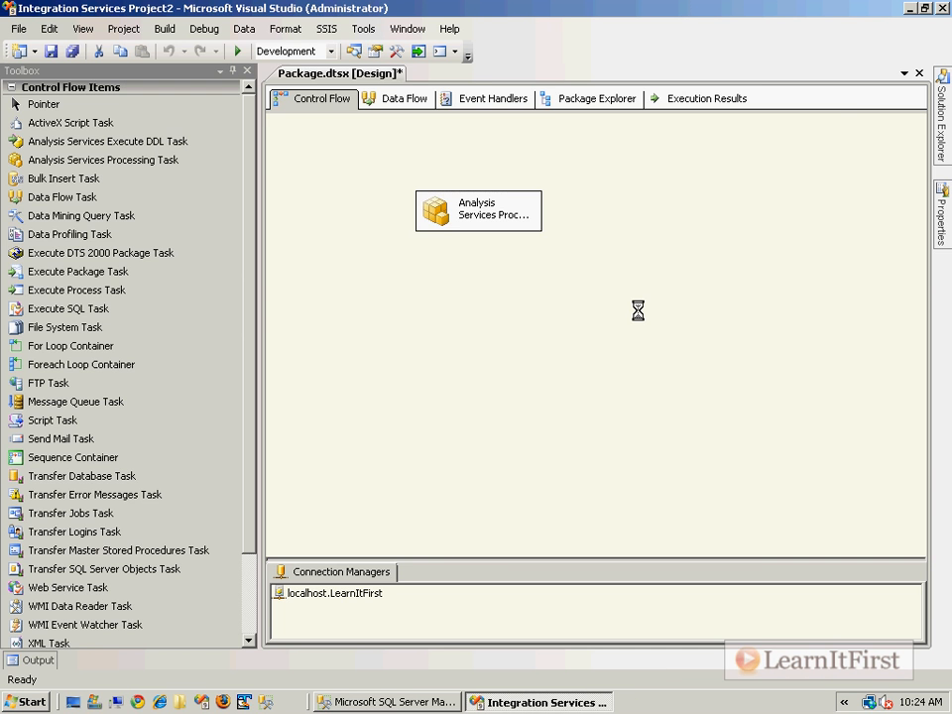
pyautogui.press('F5')
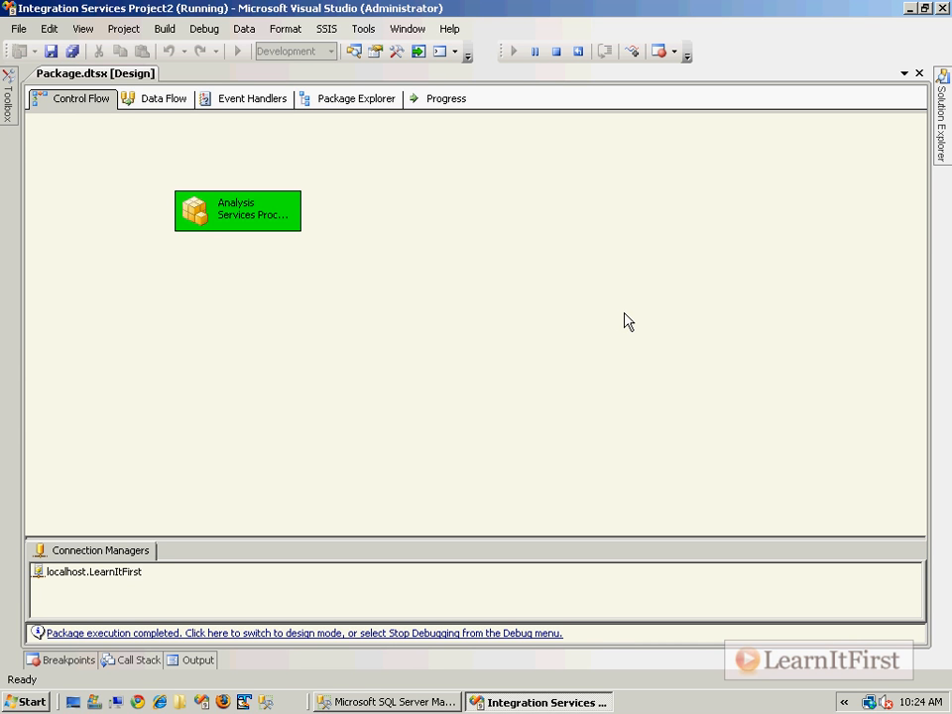
pyautogui.click(409, 634)
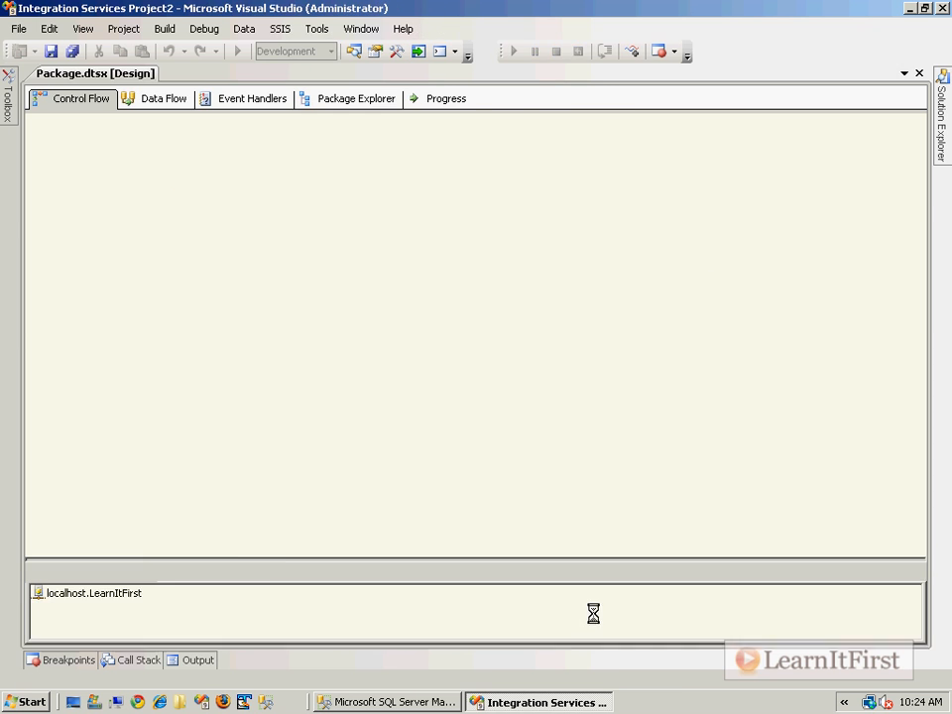
pyautogui.click(387, 702)
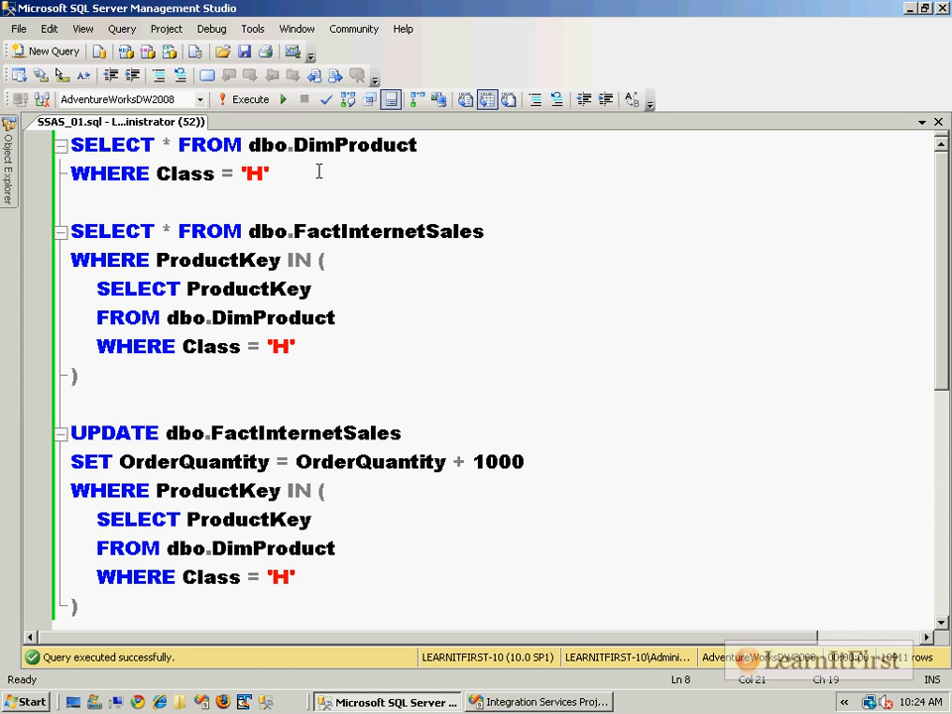
# Browse the Sales cube with Measures in the data area and product Class as row fields.
pyautogui.moveTo(6, 159)
pyautogui.rightClick(145, 249)
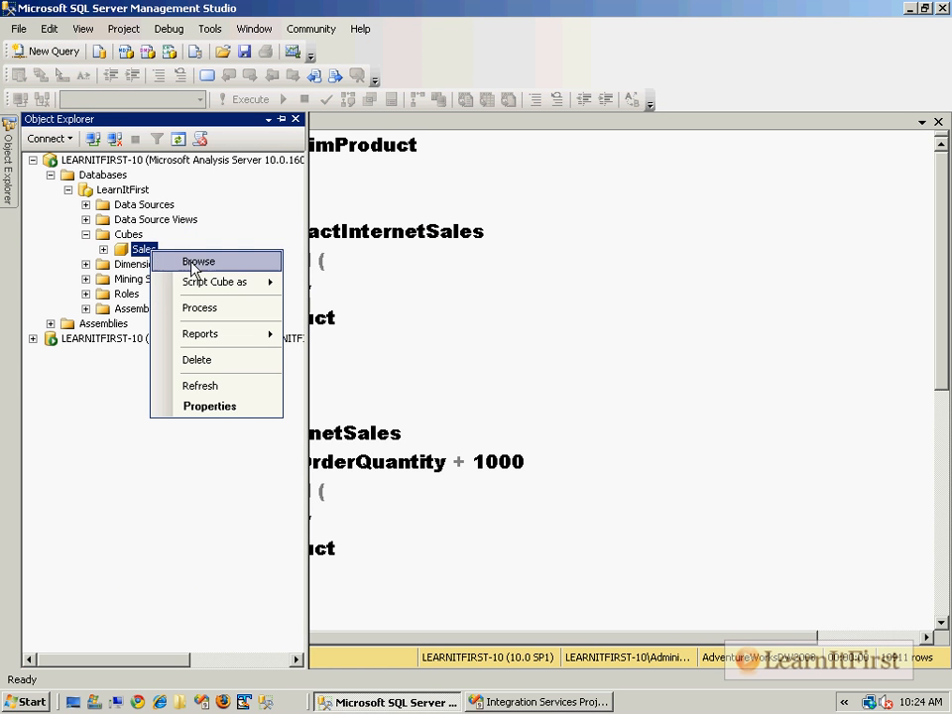
pyautogui.click(241, 263)
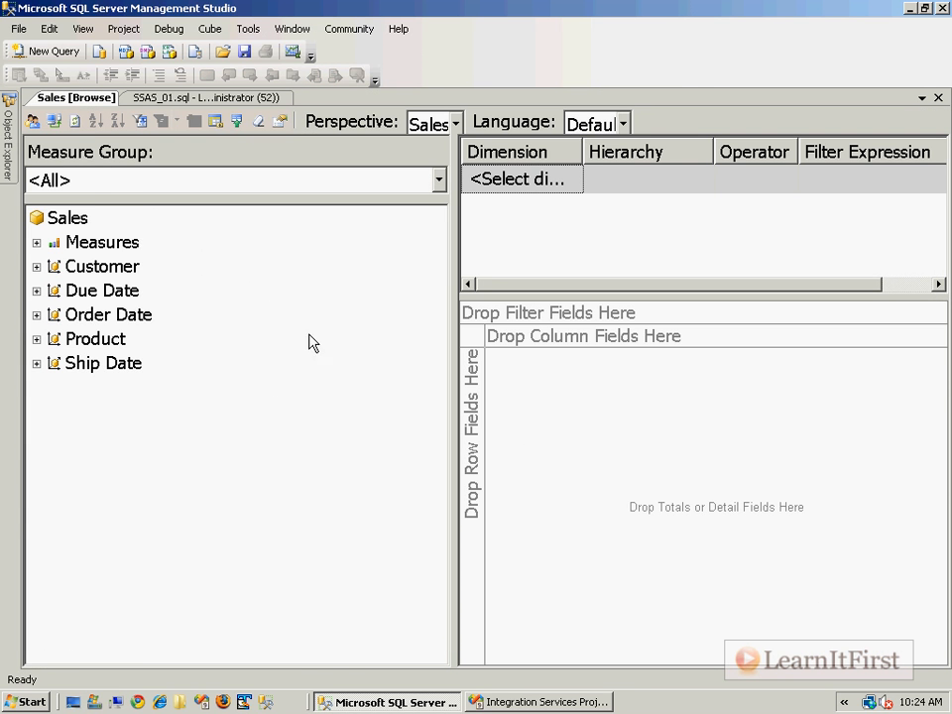
pyautogui.click(98, 247)
pyautogui.moveTo(123, 250); pyautogui.dragTo(580, 407)
pyautogui.click(37, 339)
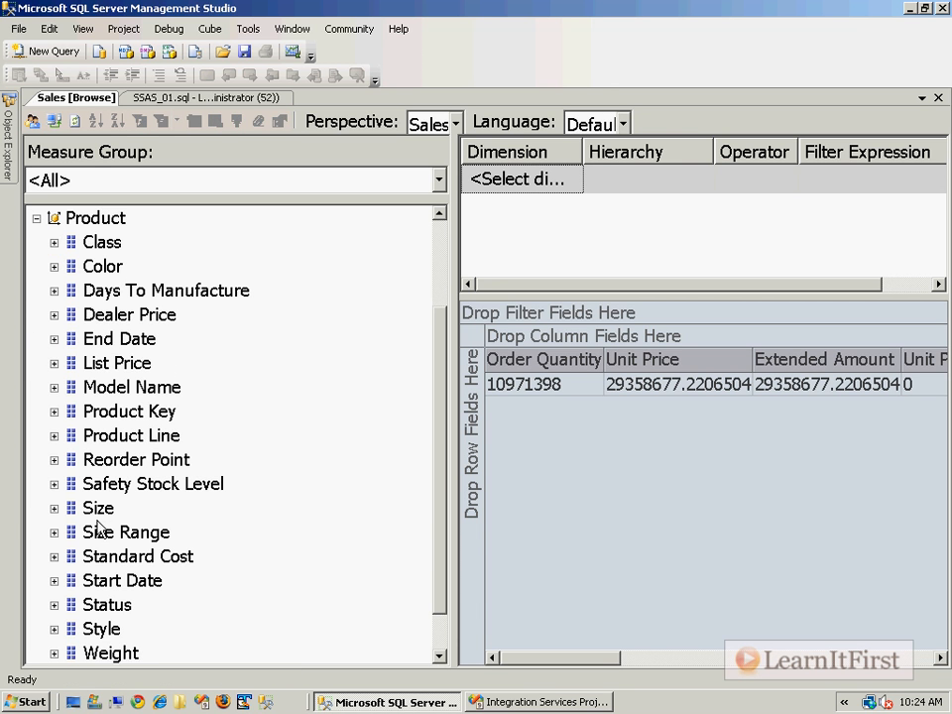
pyautogui.moveTo(100, 248); pyautogui.dragTo(472, 446)
pyautogui.moveTo(455, 188); pyautogui.dragTo(156, 213)
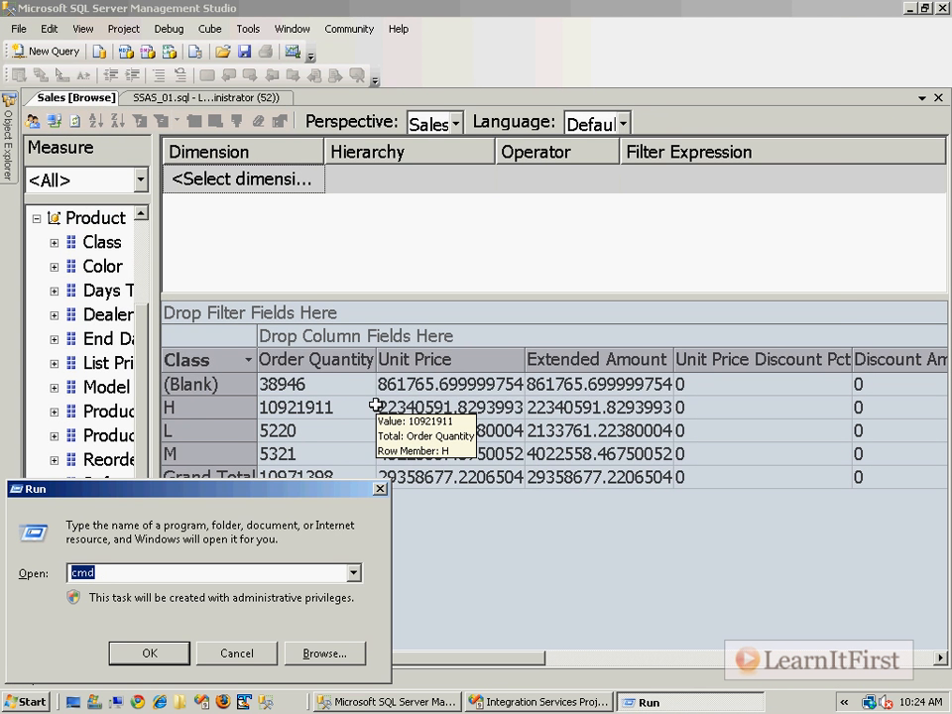
pyautogui.press('Return')
pyautogui.write('calc')
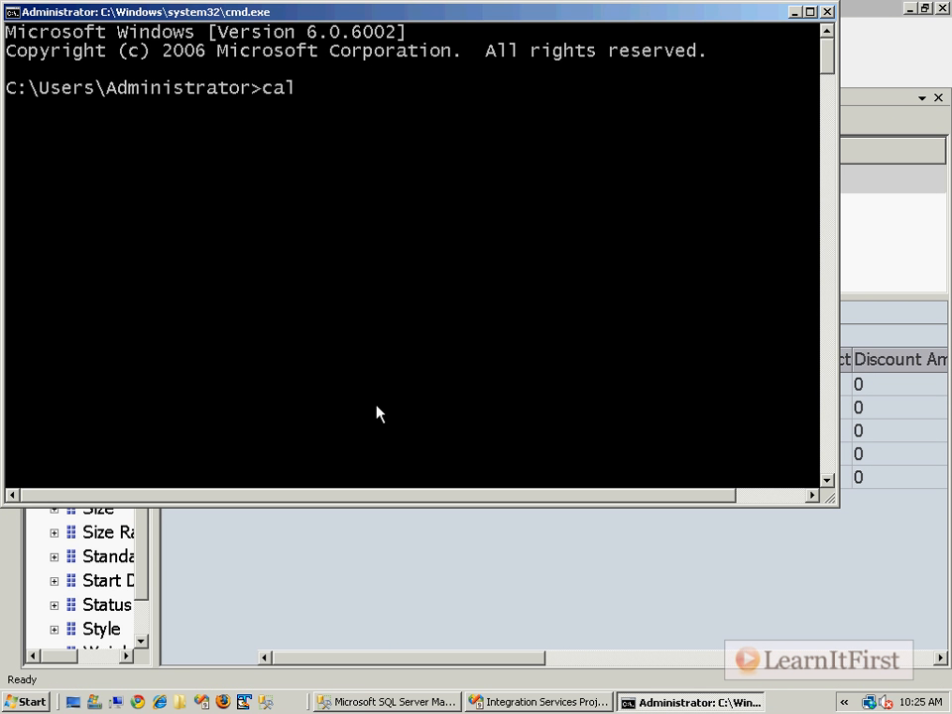
pyautogui.press('Return')
pyautogui.write('10911.')
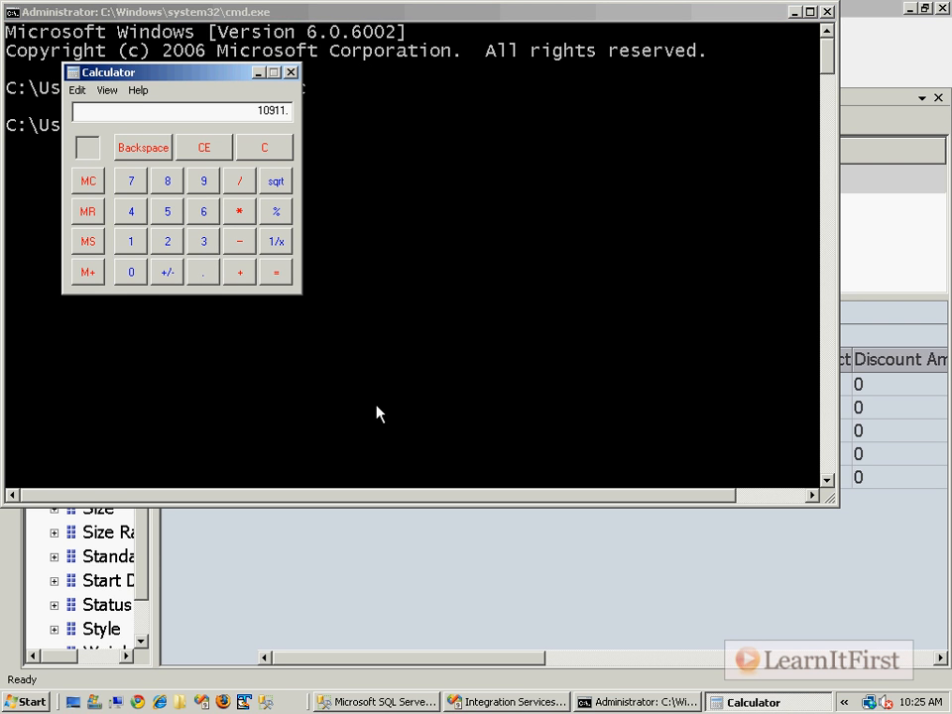
pyautogui.press('Escape')
pyautogui.write('10921911')
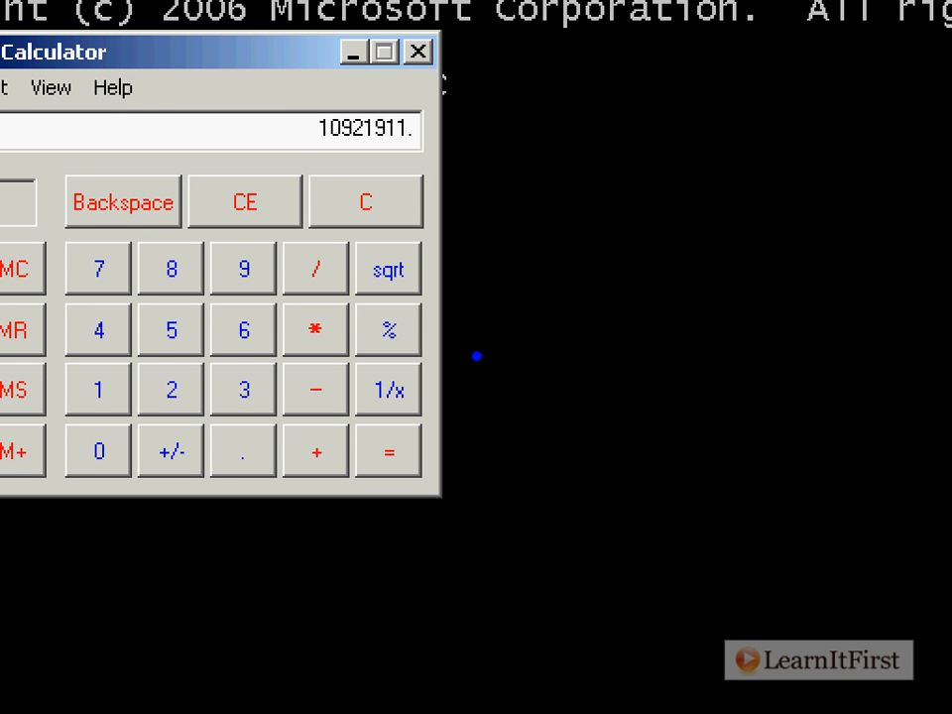
pyautogui.moveTo(287, 101); pyautogui.dragTo(456, 176)
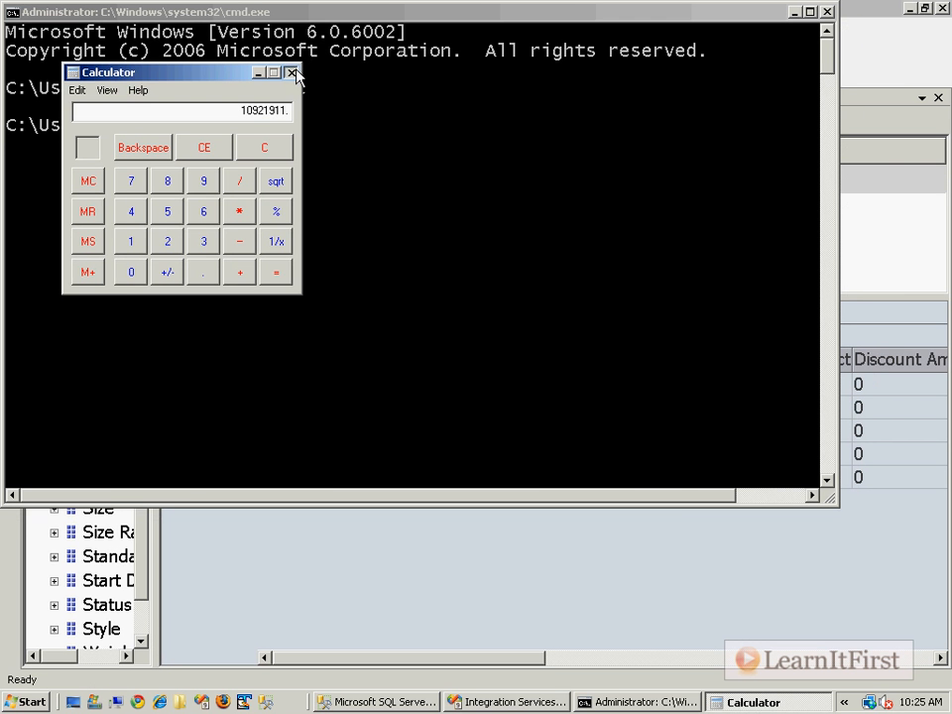
pyautogui.click(291, 72)
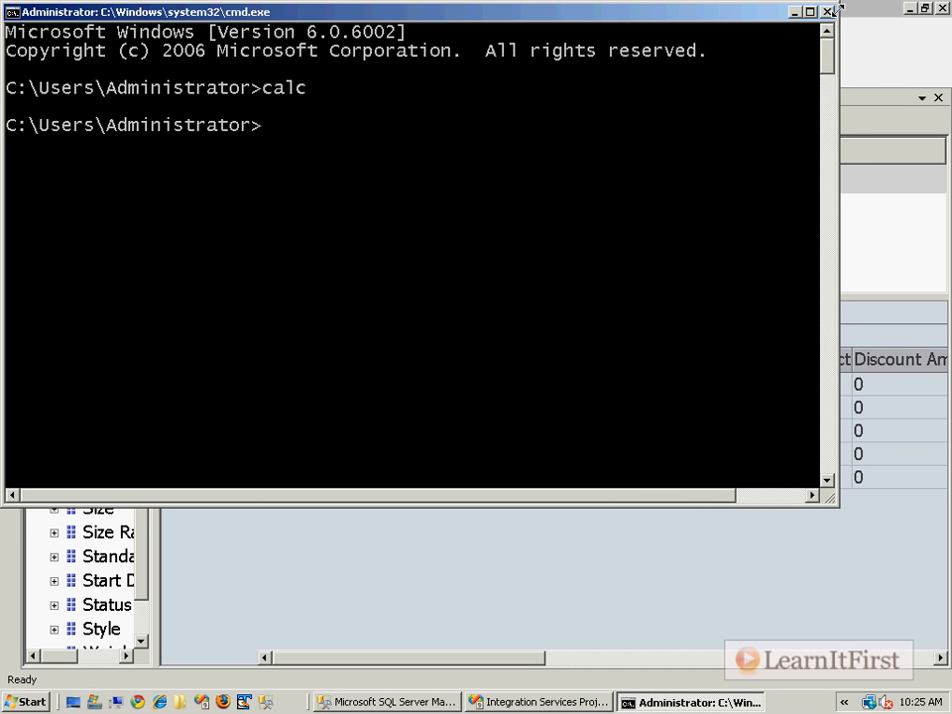
pyautogui.click(828, 12)
# In SSAS_01.sql, change the UPDATE's plus sign to minus and run it to subtract 1000.
pyautogui.click(169, 103)
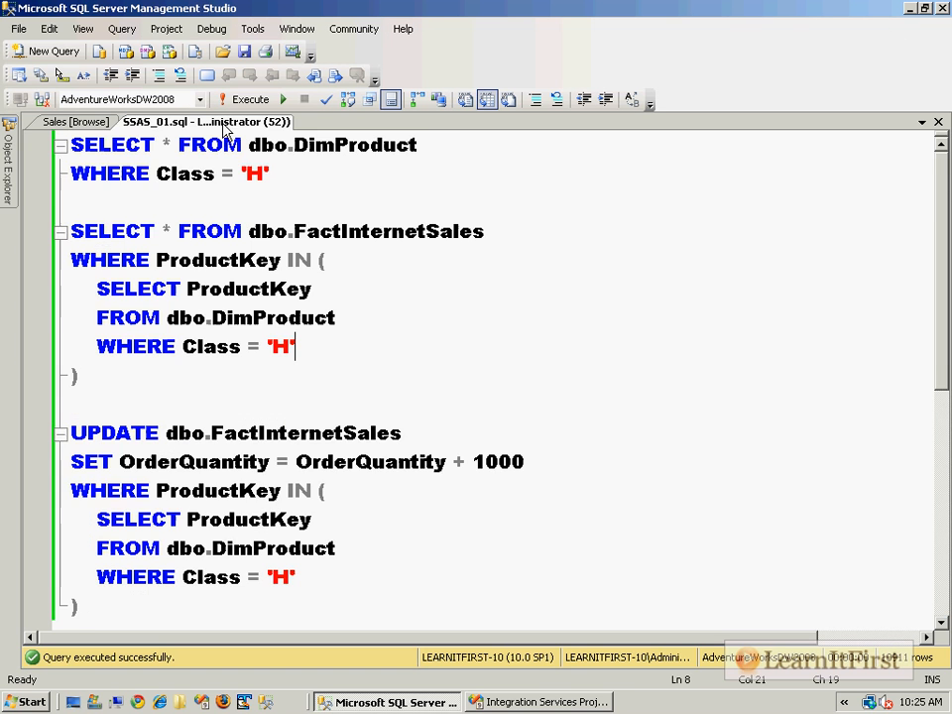
pyautogui.scroll(-2, 253, 404)
pyautogui.moveTo(77, 436); pyautogui.dragTo(333, 207)
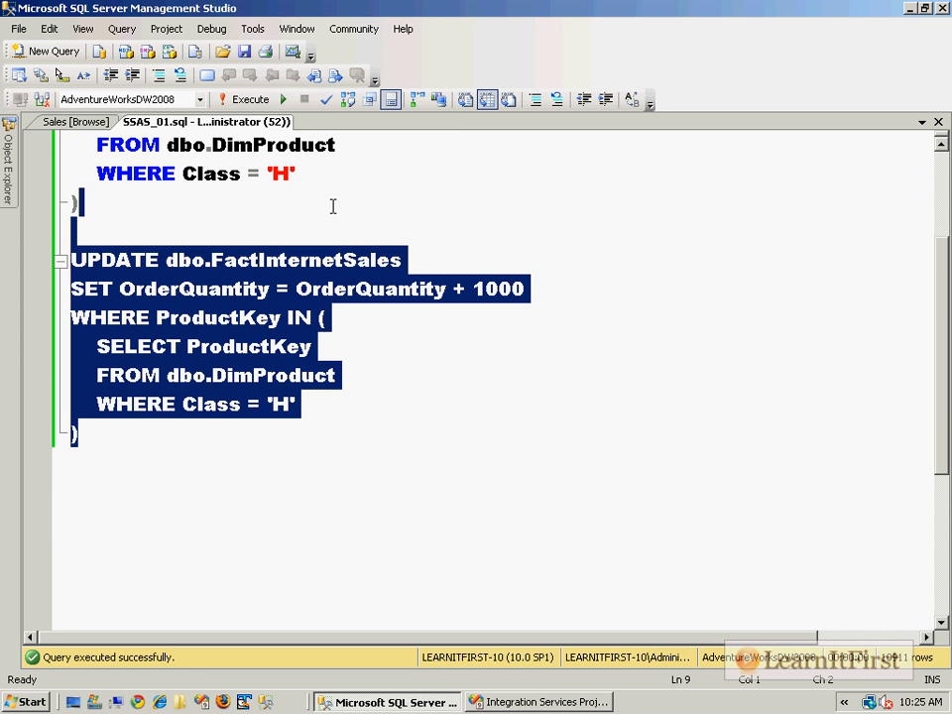
pyautogui.click(342, 382)
pyautogui.doubleClick(458, 287)
pyautogui.write('-')
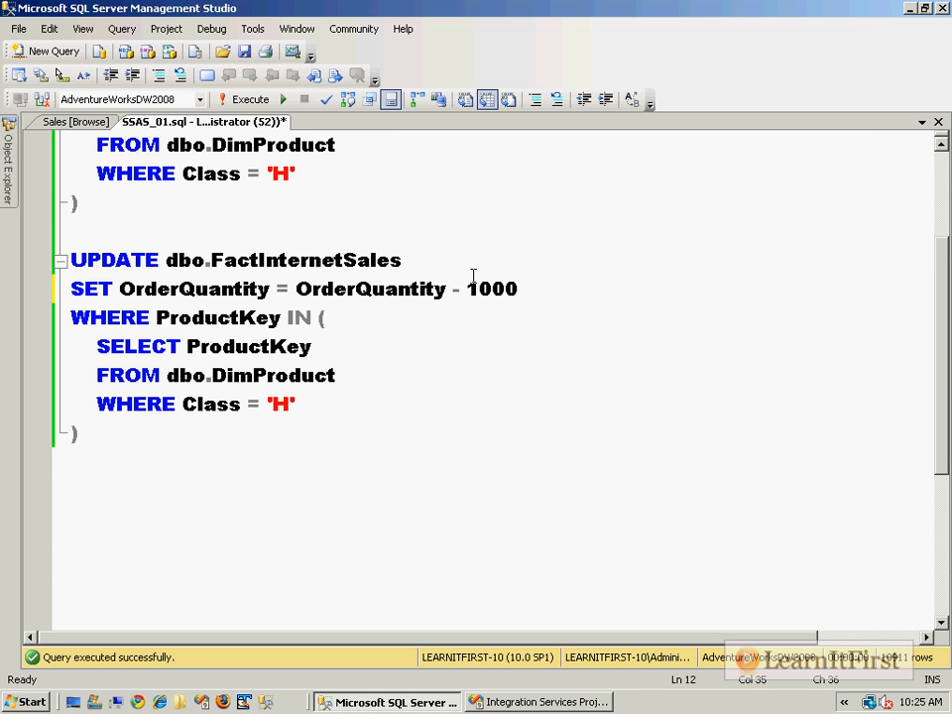
pyautogui.moveTo(323, 227); pyautogui.dragTo(294, 505)
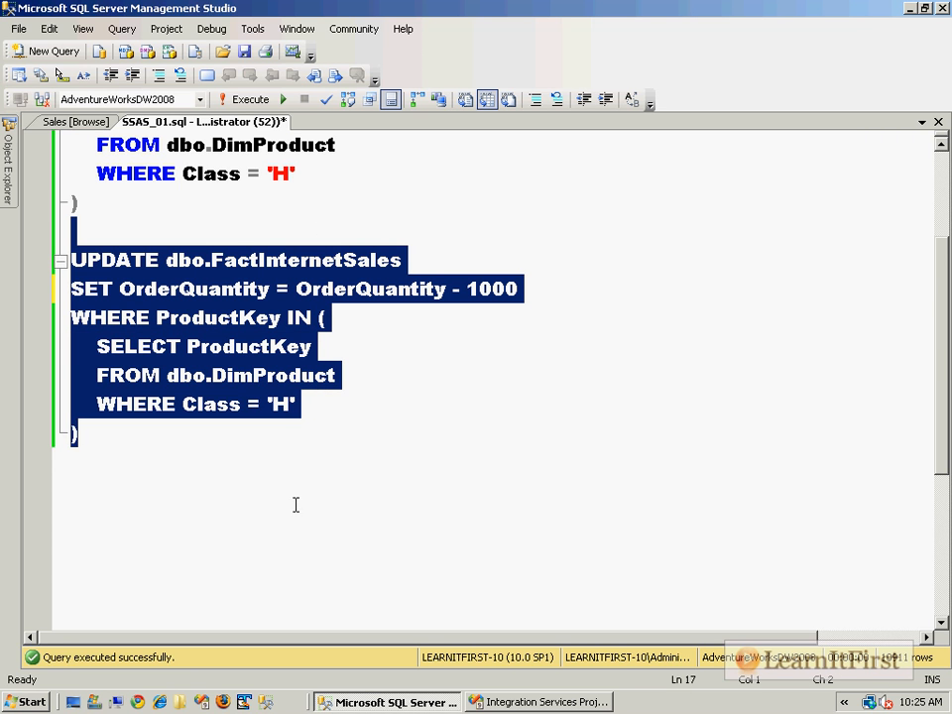
pyautogui.press('F5')
pyautogui.click(410, 355)
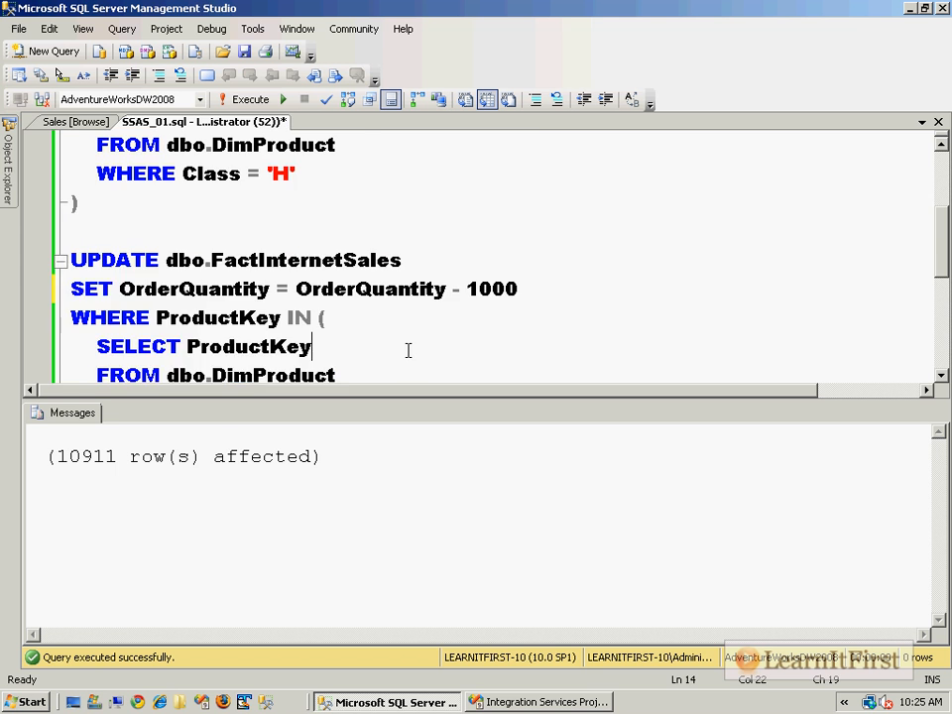
# Run the FactInternetSales query for class H and inspect its OrderQuantity column.
pyautogui.scroll(2, 408, 350)
pyautogui.moveTo(323, 191); pyautogui.dragTo(70, 145)
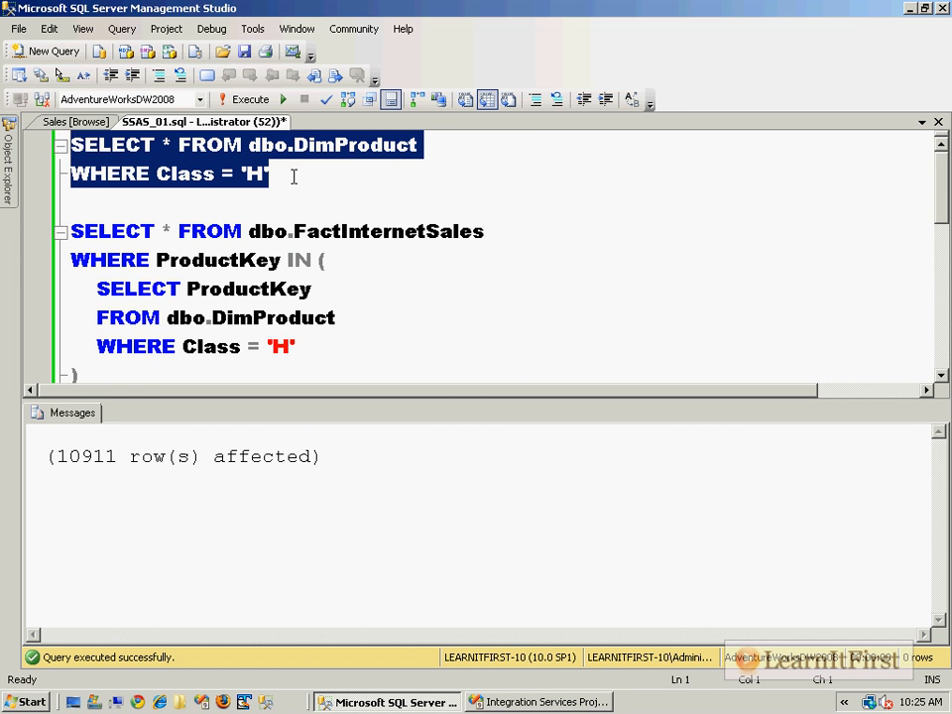
pyautogui.scroll(-1, 297, 181)
pyautogui.moveTo(165, 280); pyautogui.dragTo(71, 145)
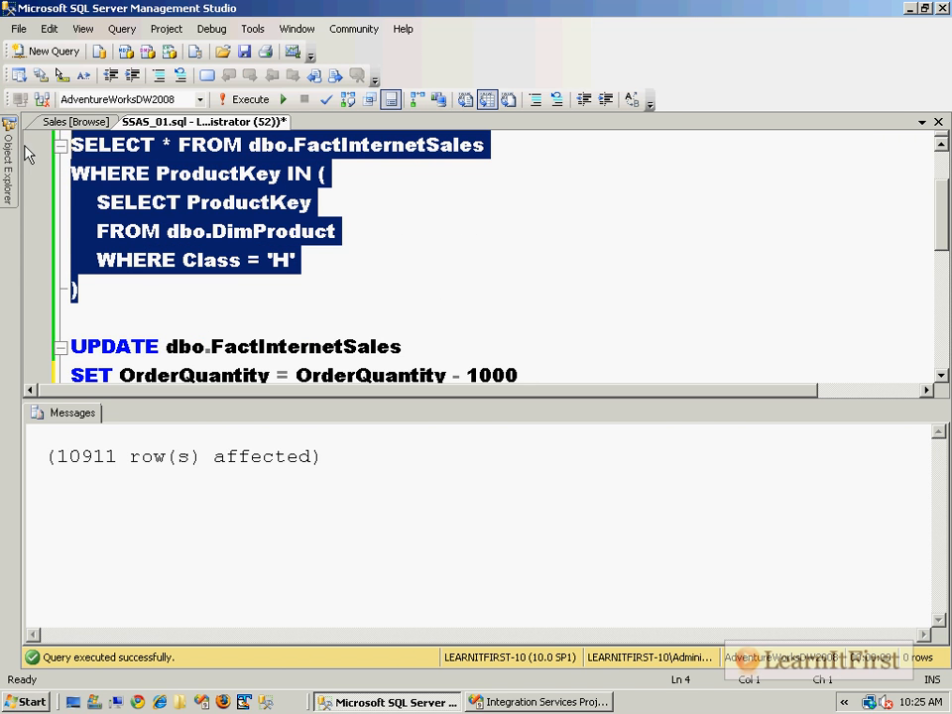
pyautogui.press('F5')
pyautogui.moveTo(245, 634); pyautogui.dragTo(419, 634)
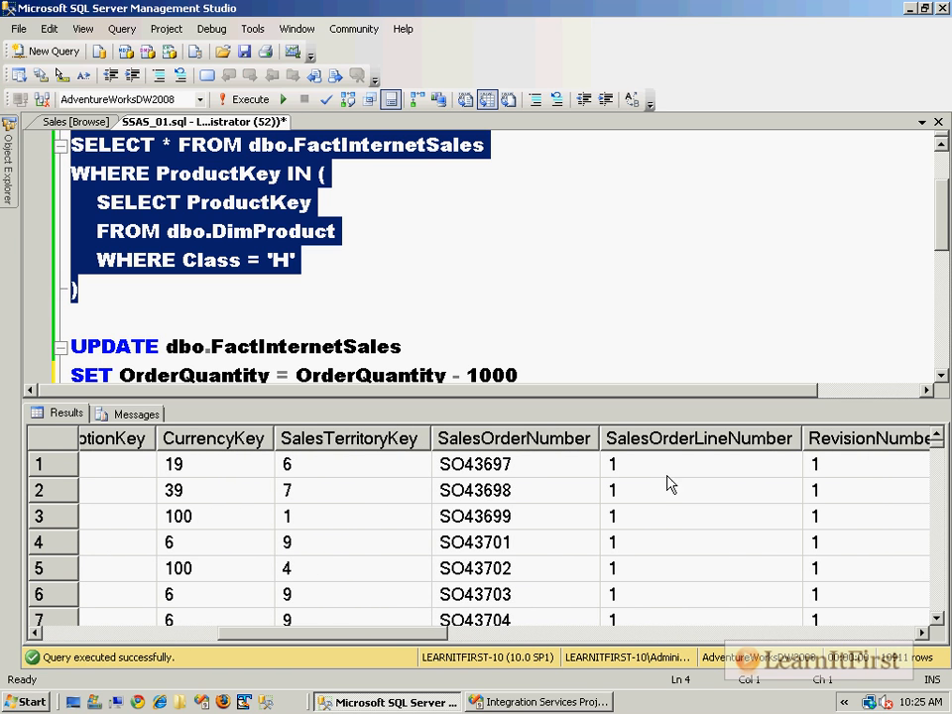
pyautogui.click(504, 634)
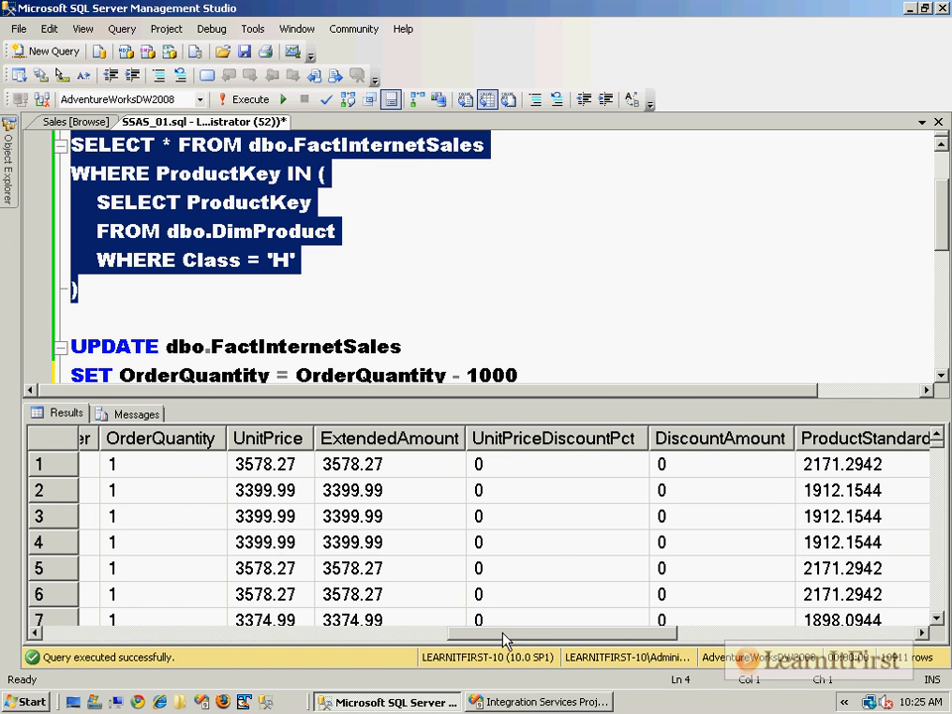
pyautogui.click(162, 438)
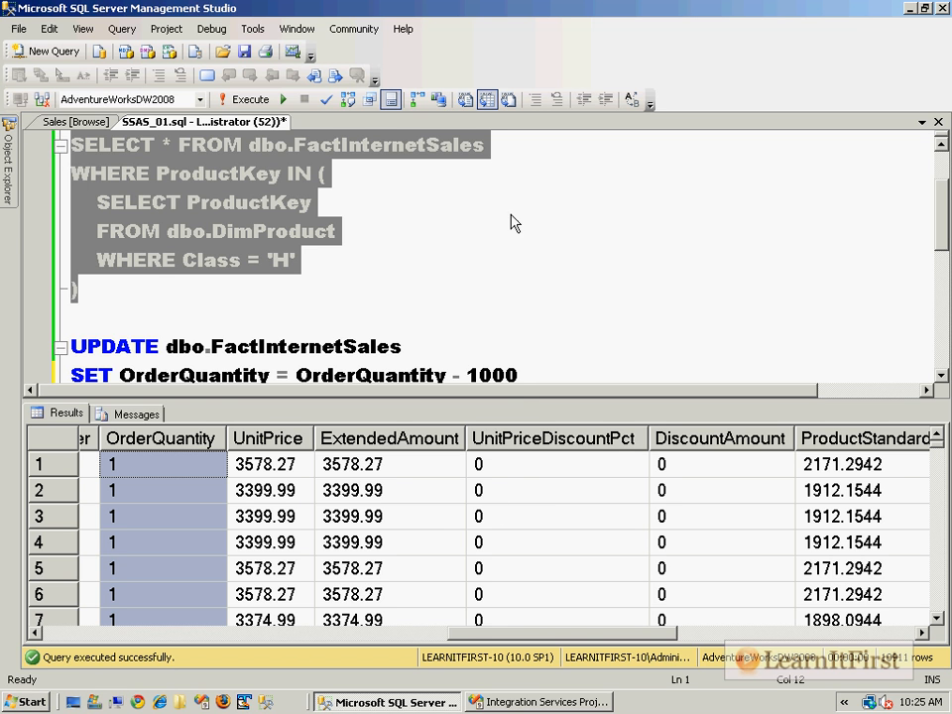
# Refresh the Sales cube browser, confirm class H still shows 10921911, and return to Visual Studio.
pyautogui.click(80, 120)
pyautogui.click(495, 244)
pyautogui.click(77, 121)
pyautogui.click(323, 409)
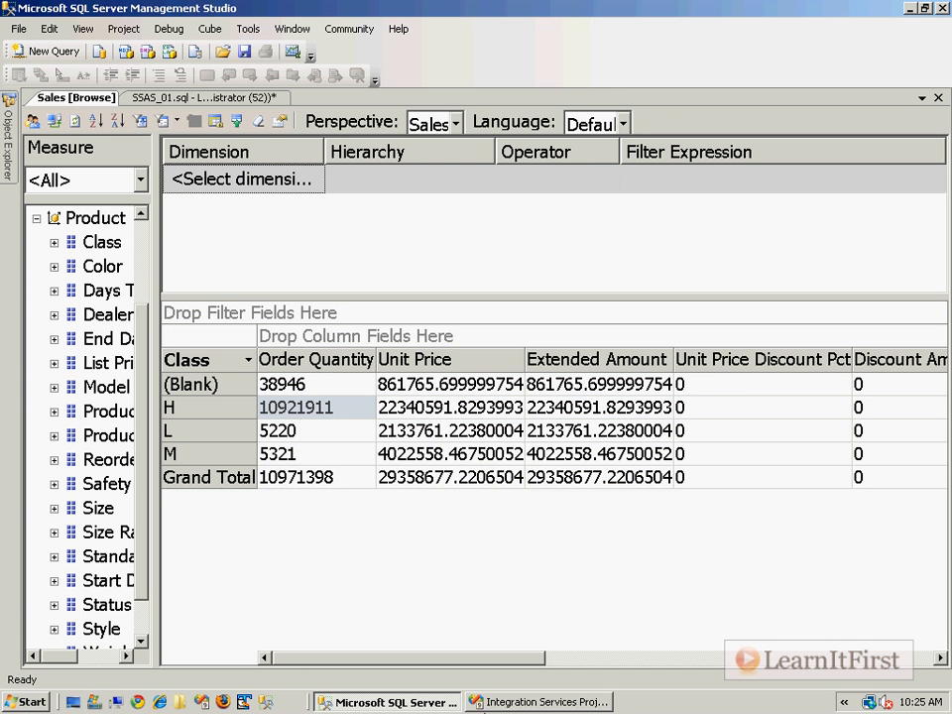
pyautogui.click(540, 702)
# Reopen the processing task editor and confirm the Sales cube's Process Options remains Process Full.
pyautogui.doubleClick(443, 220)
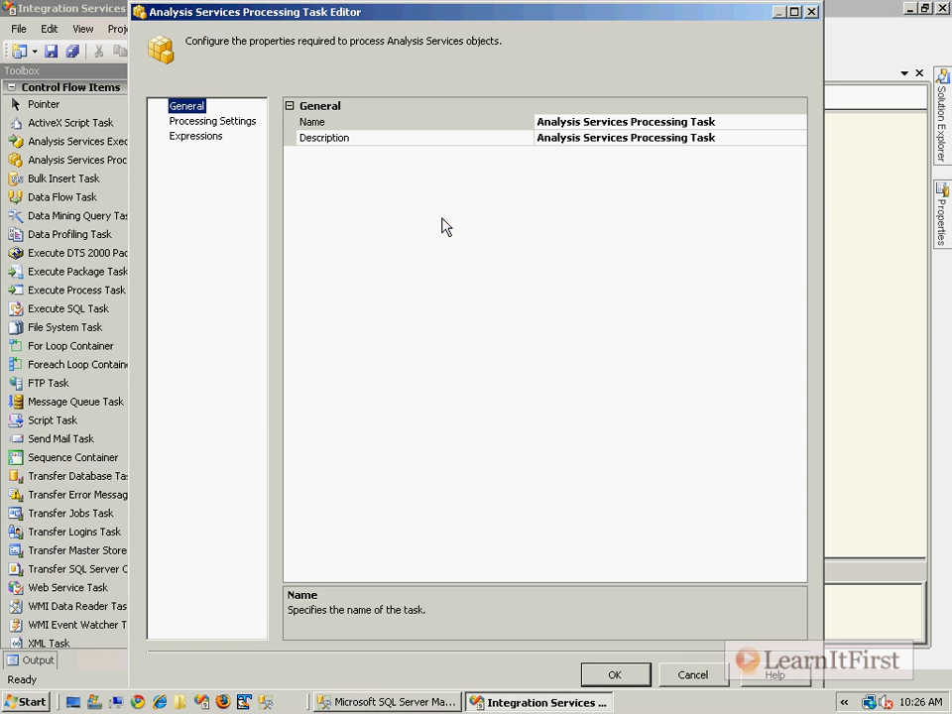
pyautogui.click(222, 127)
pyautogui.click(675, 225)
pyautogui.click(693, 225)
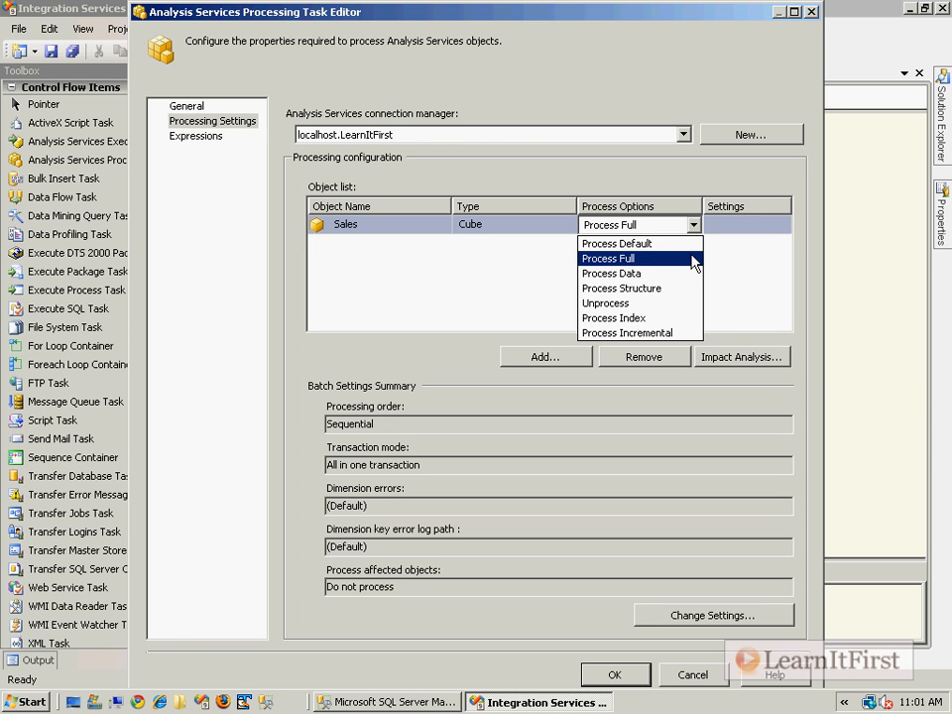
pyautogui.click(500, 180)
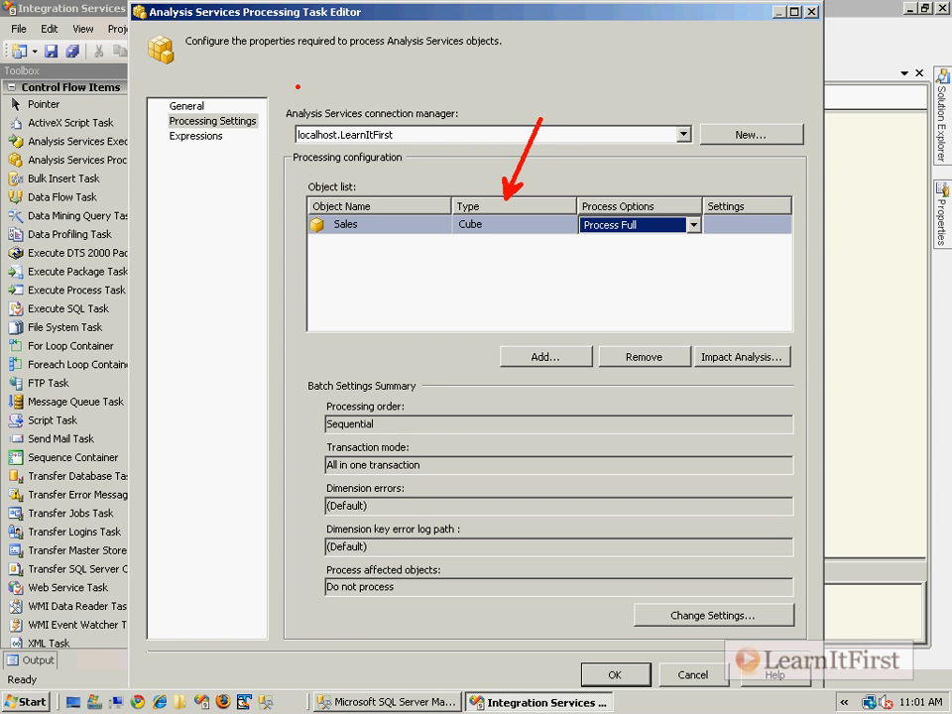
# Set the Sales cube's processing option to Process Data.
pyautogui.press('Escape')
pyautogui.click(691, 228)
pyautogui.click(691, 226)
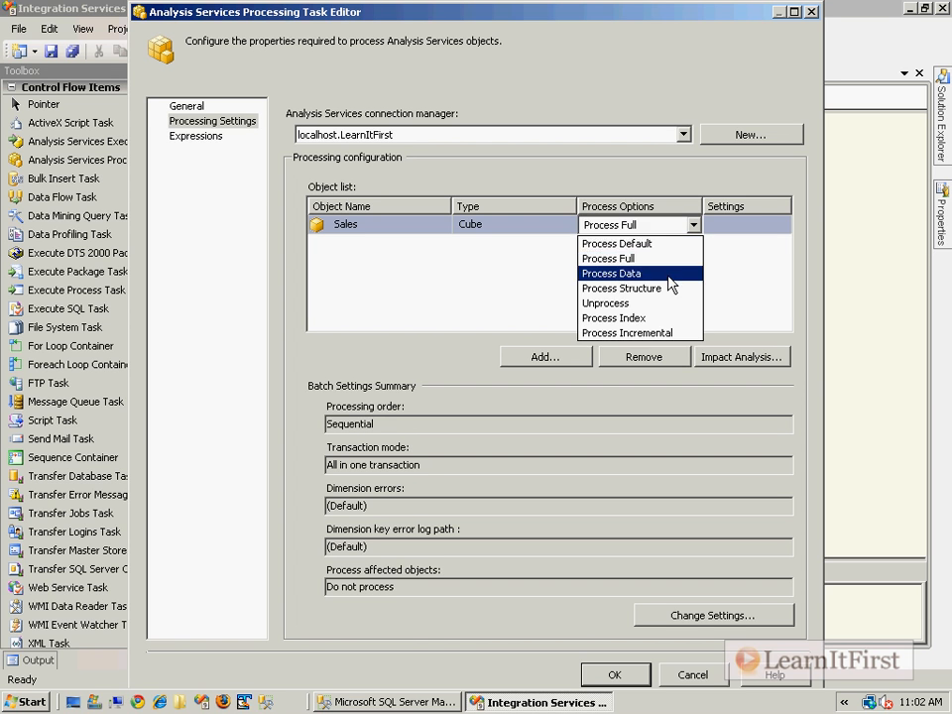
pyautogui.click(670, 274)
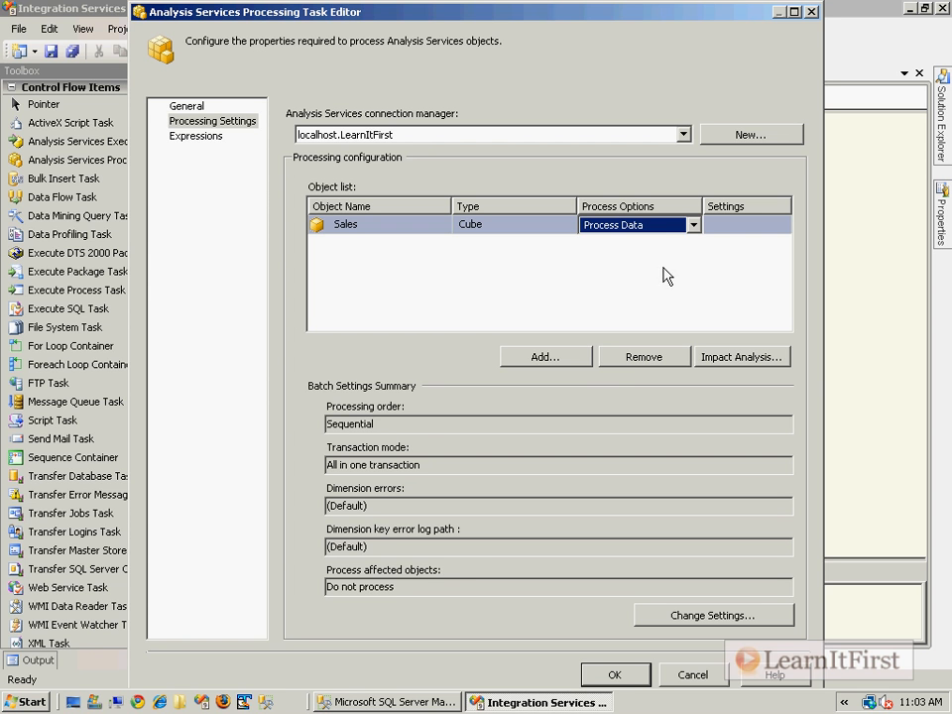
# Accept the task settings, run the package with F5, and return to design mode once it succeeds.
pyautogui.click(612, 673)
pyautogui.press('F5')
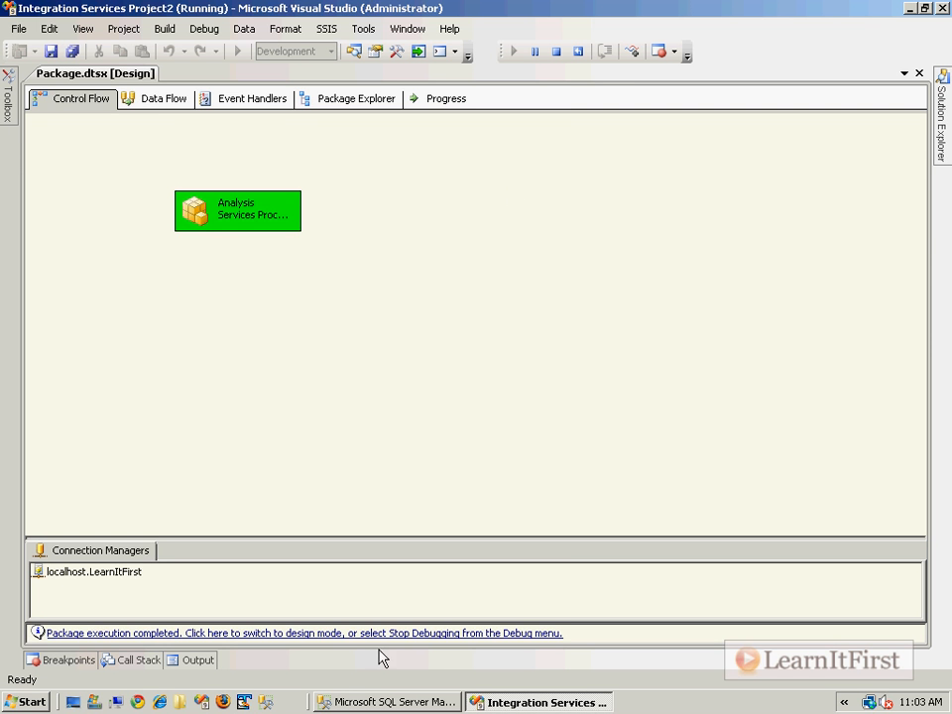
pyautogui.click(397, 635)
# Refresh the SSMS Sales cube browser so class H shows 10911 and Grand Total 60398, then return to Visual Studio.
pyautogui.click(436, 702)
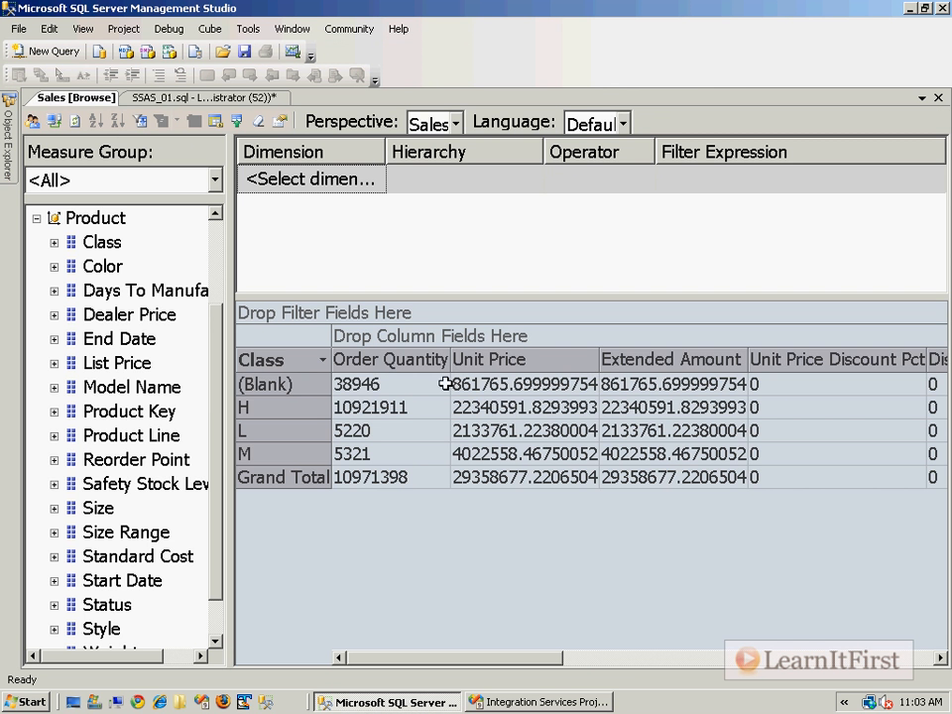
pyautogui.click(382, 408)
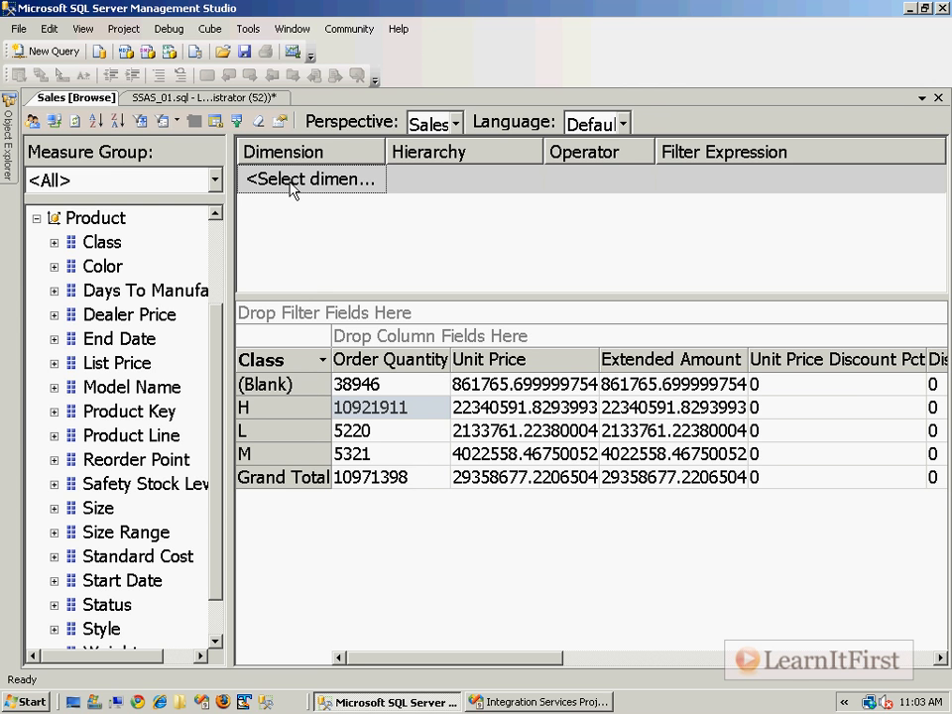
pyautogui.click(76, 122)
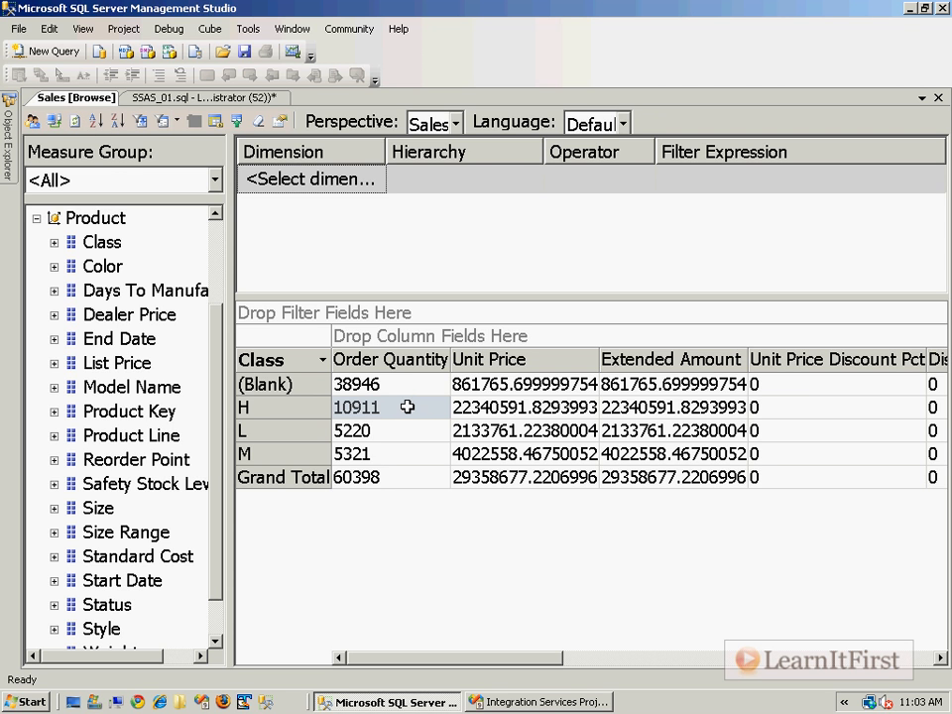
pyautogui.moveTo(395, 404); pyautogui.dragTo(466, 321)
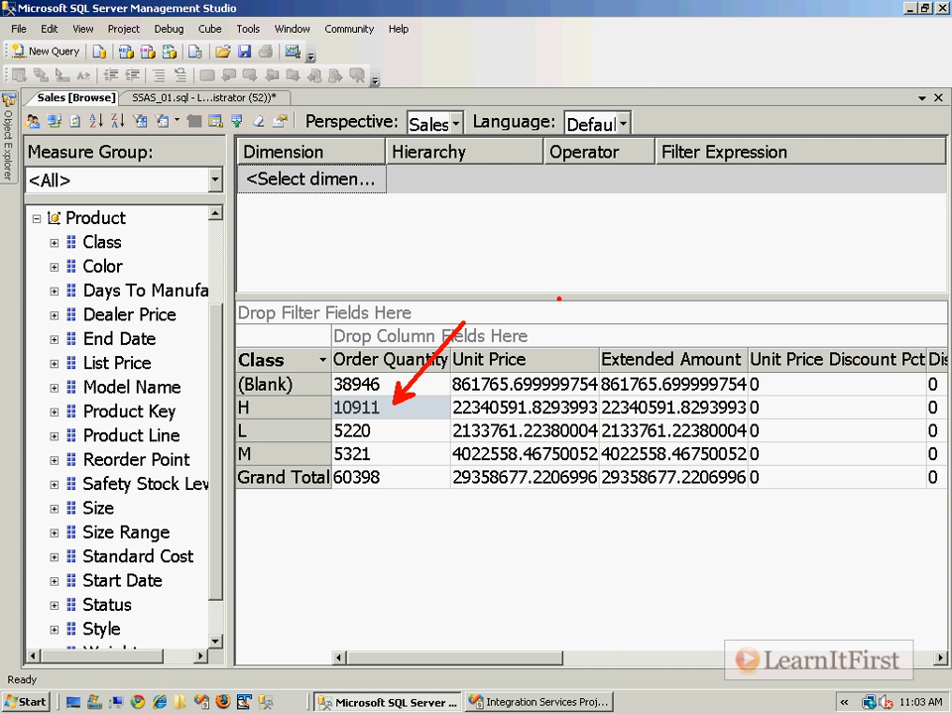
pyautogui.press('Escape')
pyautogui.hotkey('alt', 'Tab')
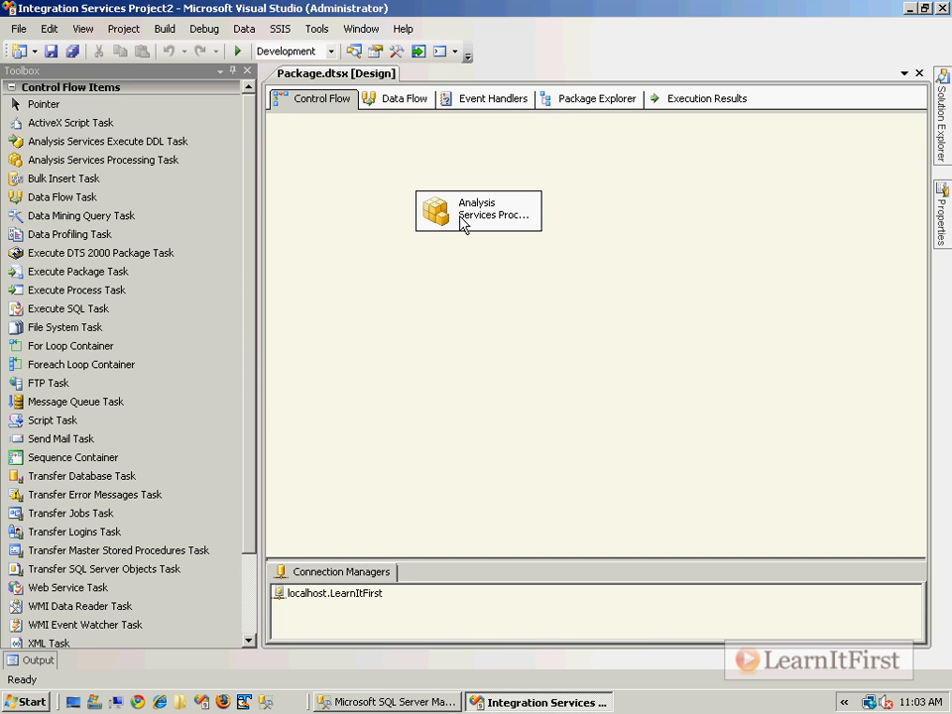
# Reopen the task's Processing Settings and try Parallel batch processing, cancelling to keep Sequential.
pyautogui.doubleClick(462, 222)
pyautogui.click(212, 120)
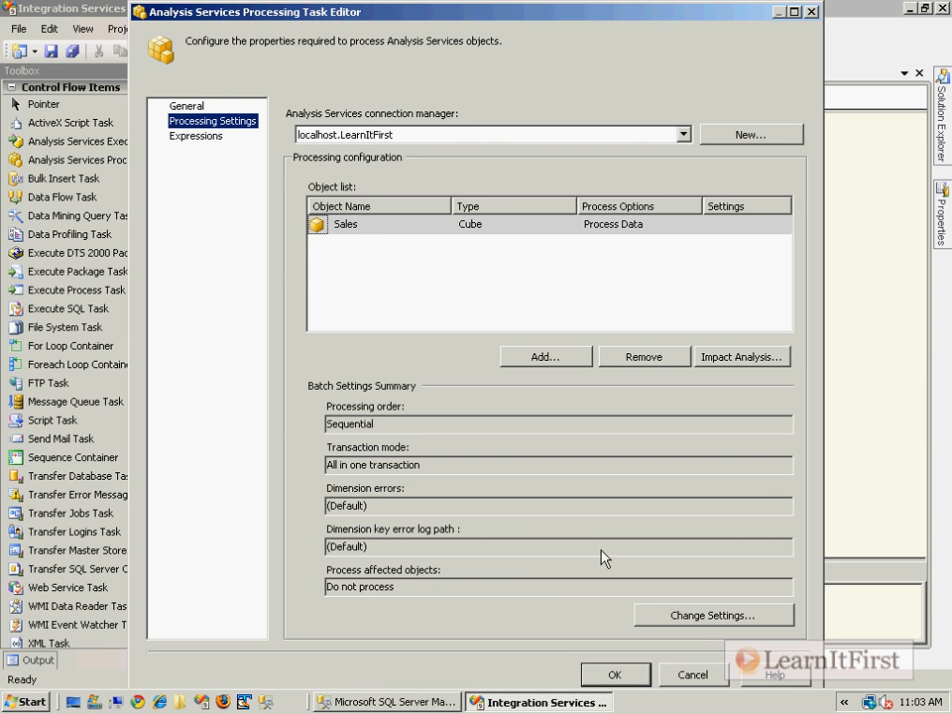
pyautogui.click(710, 615)
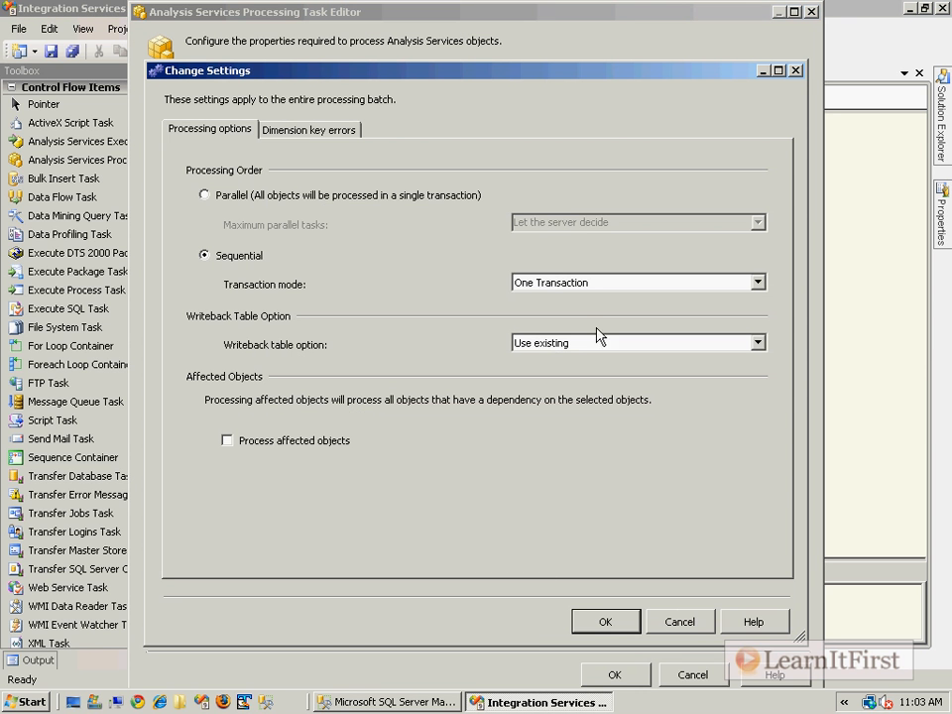
pyautogui.click(220, 198)
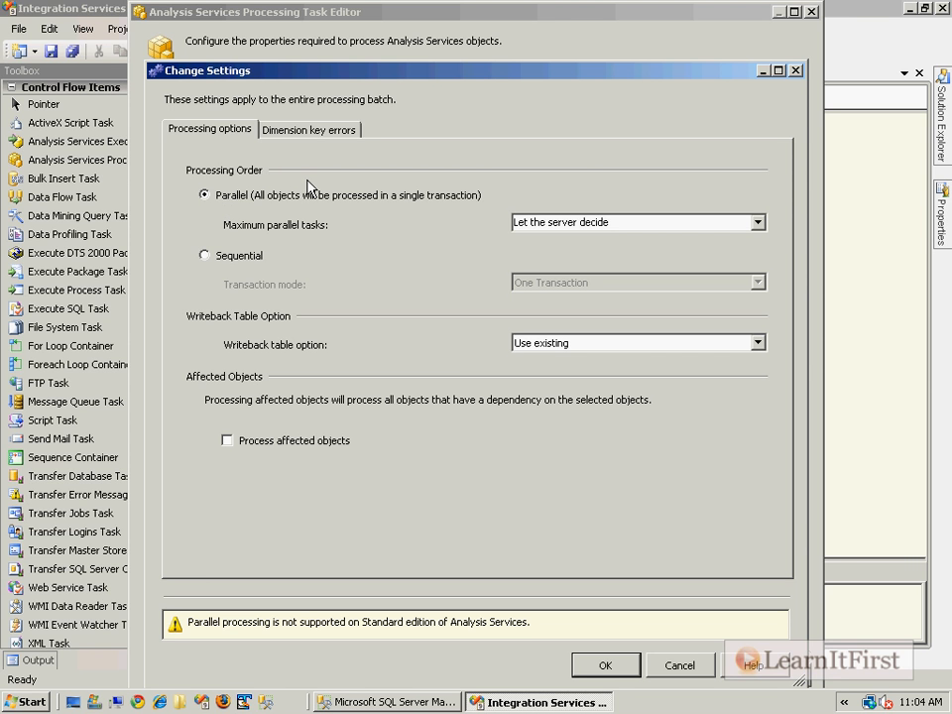
pyautogui.click(679, 665)
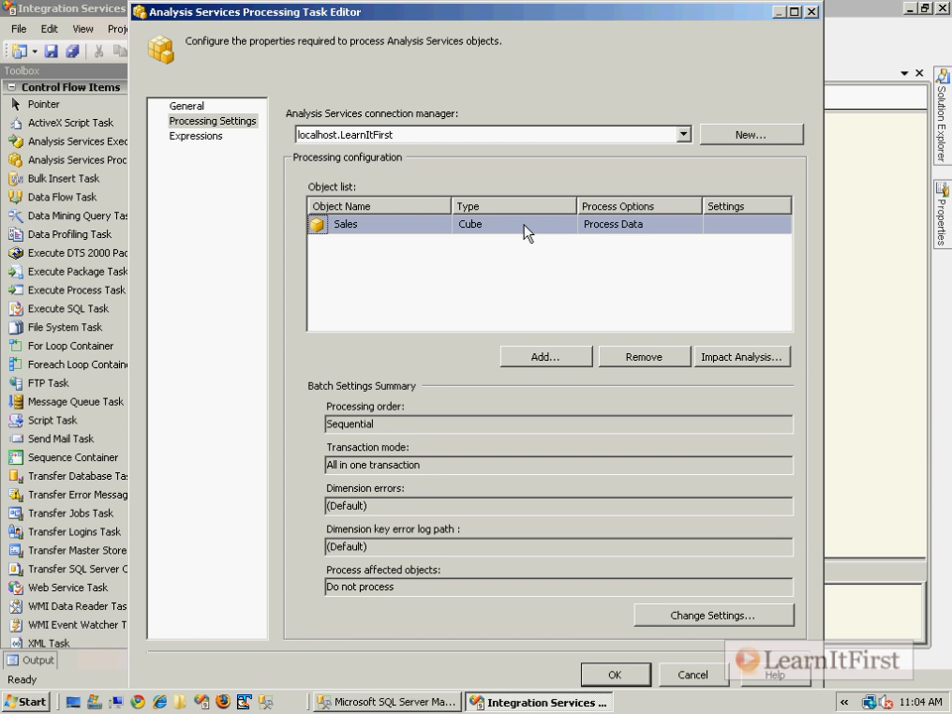
# Remove the Sales cube from the list and check the Date dimension to add.
pyautogui.click(635, 359)
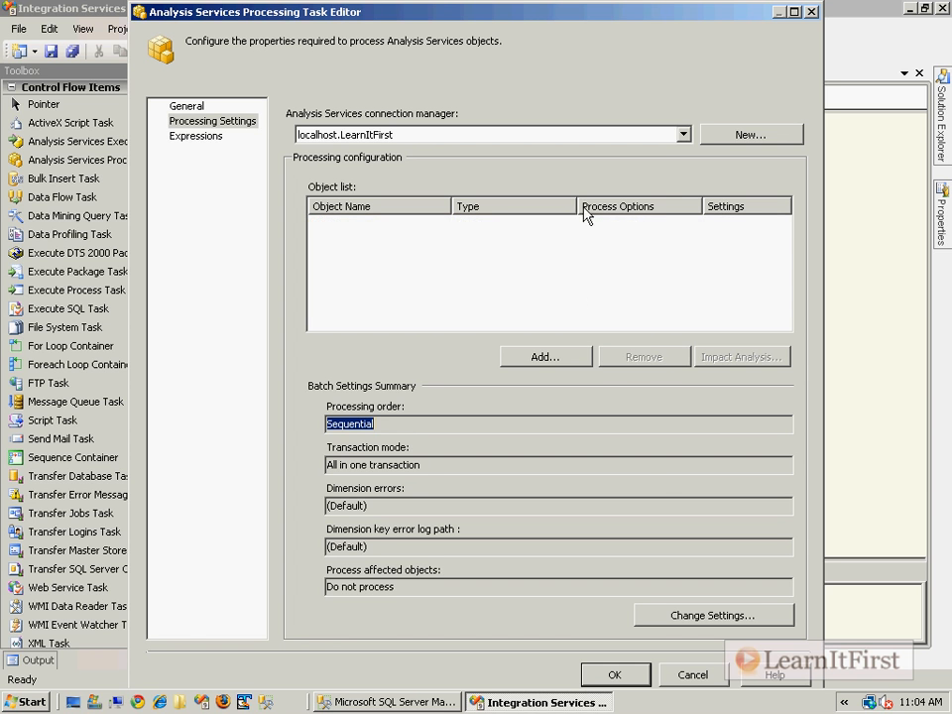
pyautogui.click(558, 355)
pyautogui.click(327, 290)
pyautogui.click(363, 304)
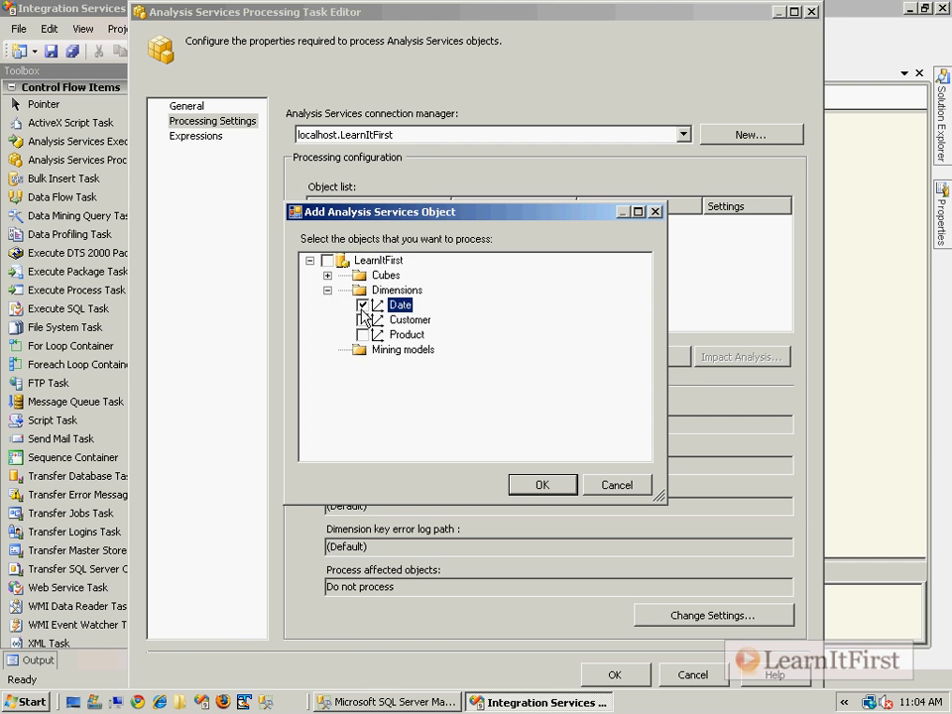
# Check the Internet Sales partition under Cubes > Sales > Internet Sales.
pyautogui.click(327, 274)
pyautogui.click(345, 289)
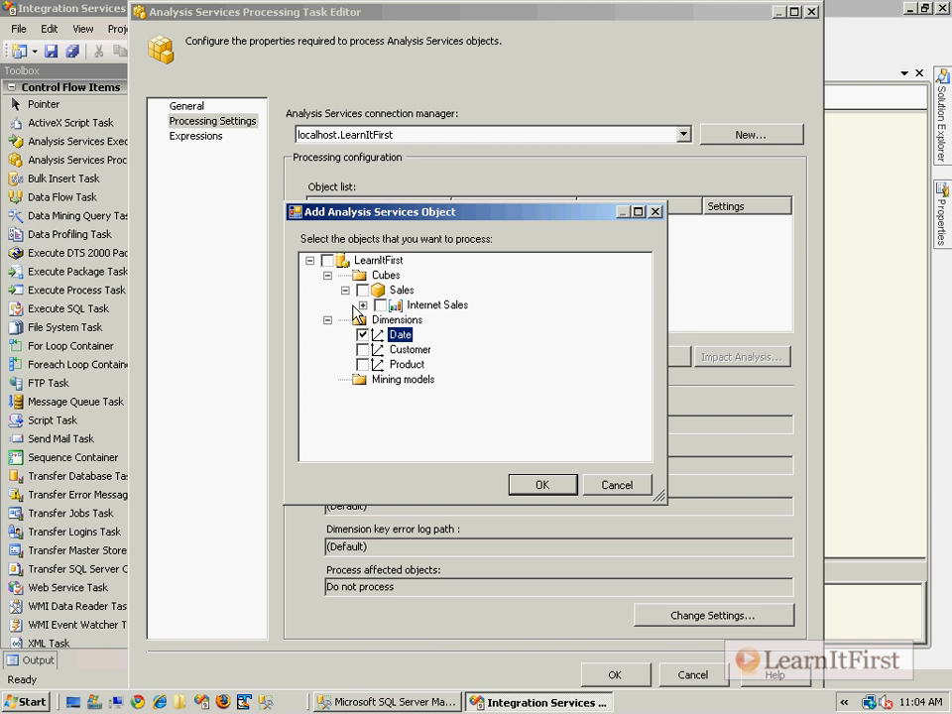
pyautogui.click(363, 304)
pyautogui.click(397, 320)
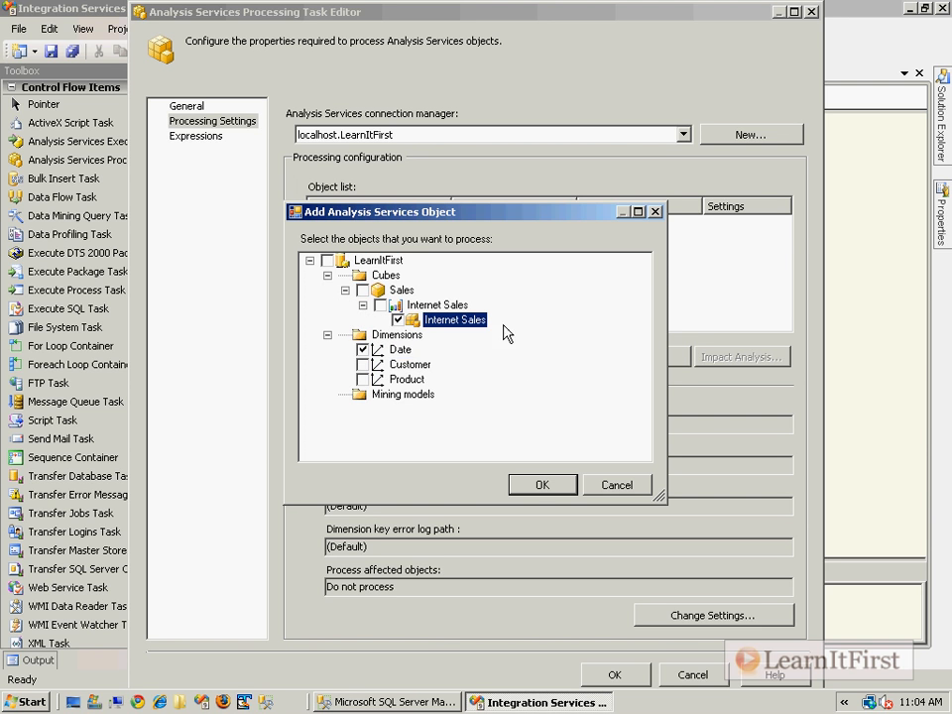
# Add the Product dimension and review Date, Product (Process Update) and Internet Sales partition (Process Full).
pyautogui.click(363, 378)
pyautogui.click(542, 484)
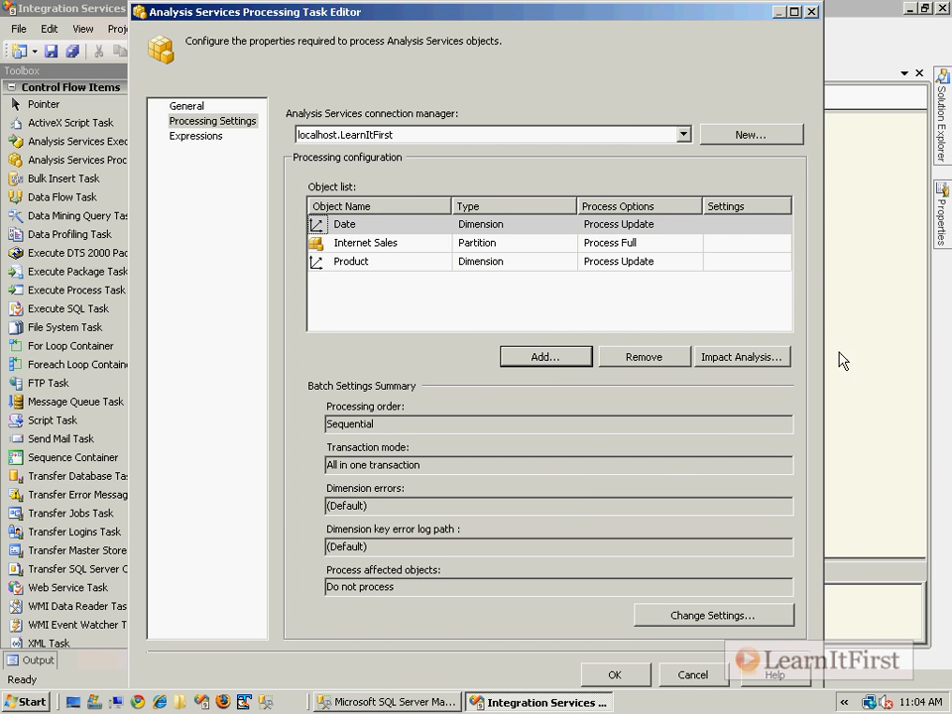
pyautogui.click(505, 262)
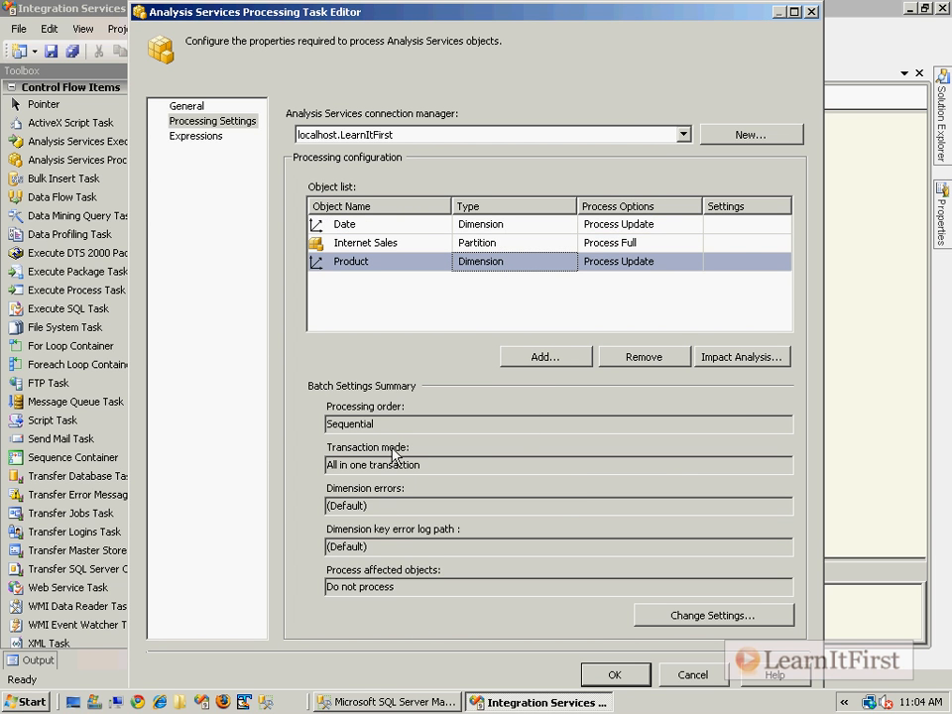
pyautogui.click(410, 224)
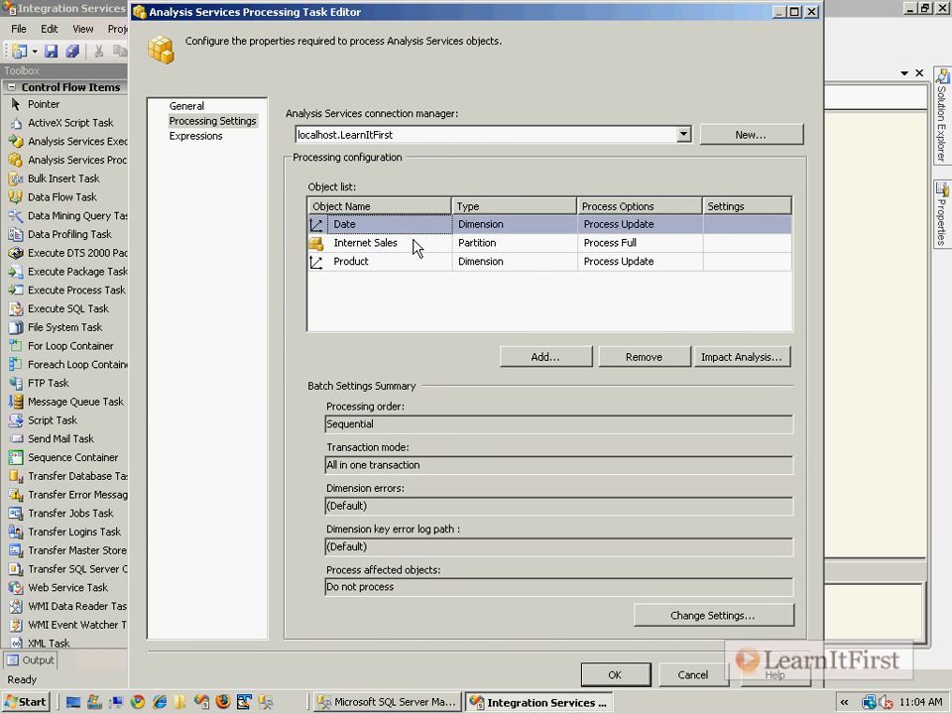
pyautogui.click(413, 243)
pyautogui.click(424, 263)
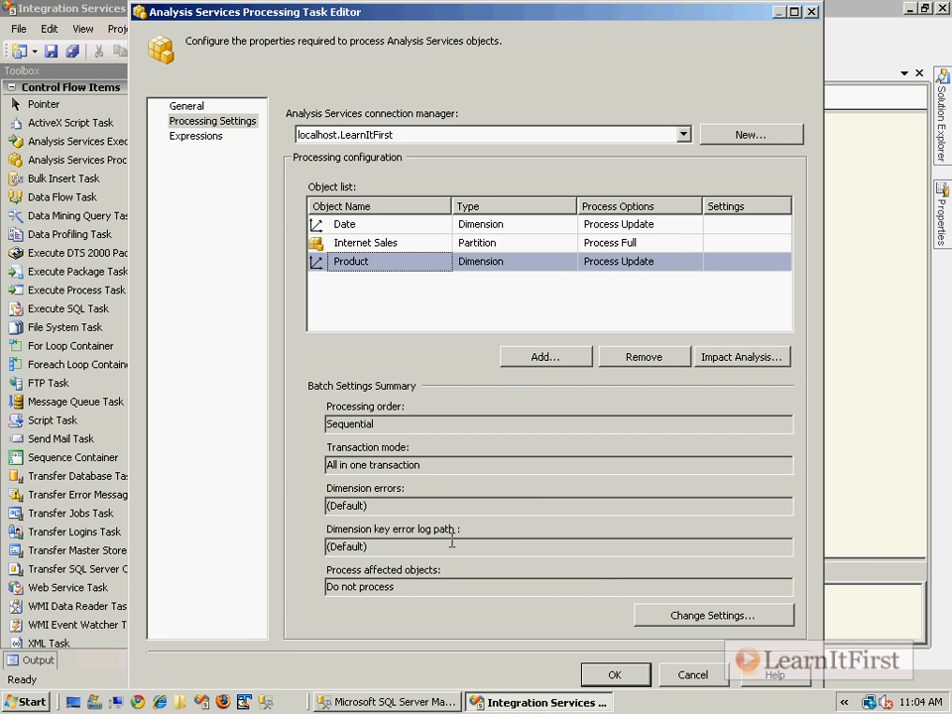
pyautogui.click(718, 616)
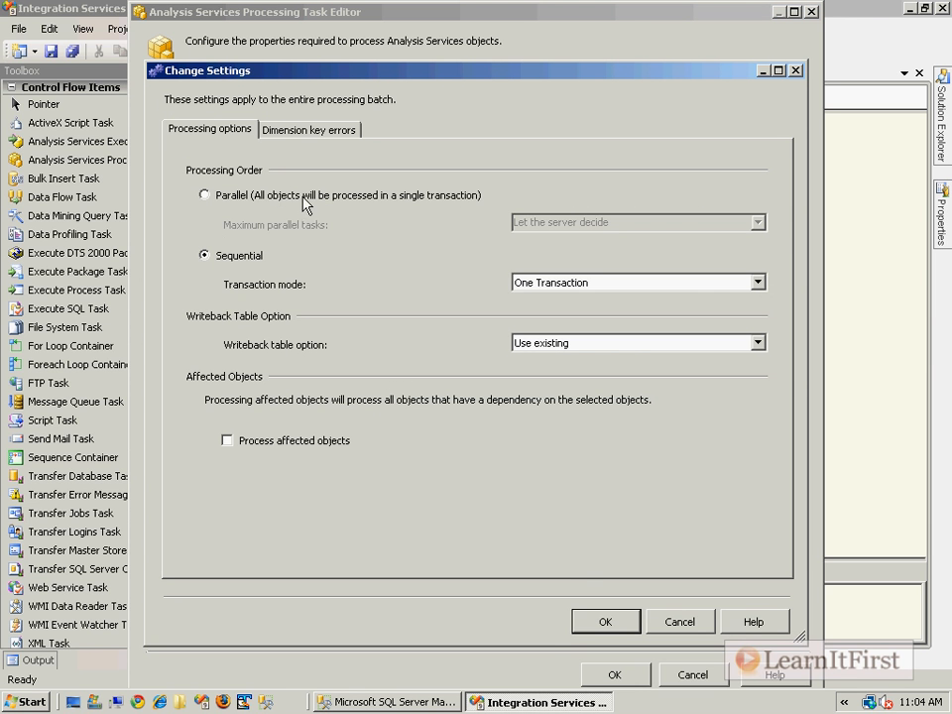
# Try Parallel processing with server-chosen maximum tasks, then revert to Sequential and cancel all edits.
pyautogui.click(205, 196)
pyautogui.click(758, 222)
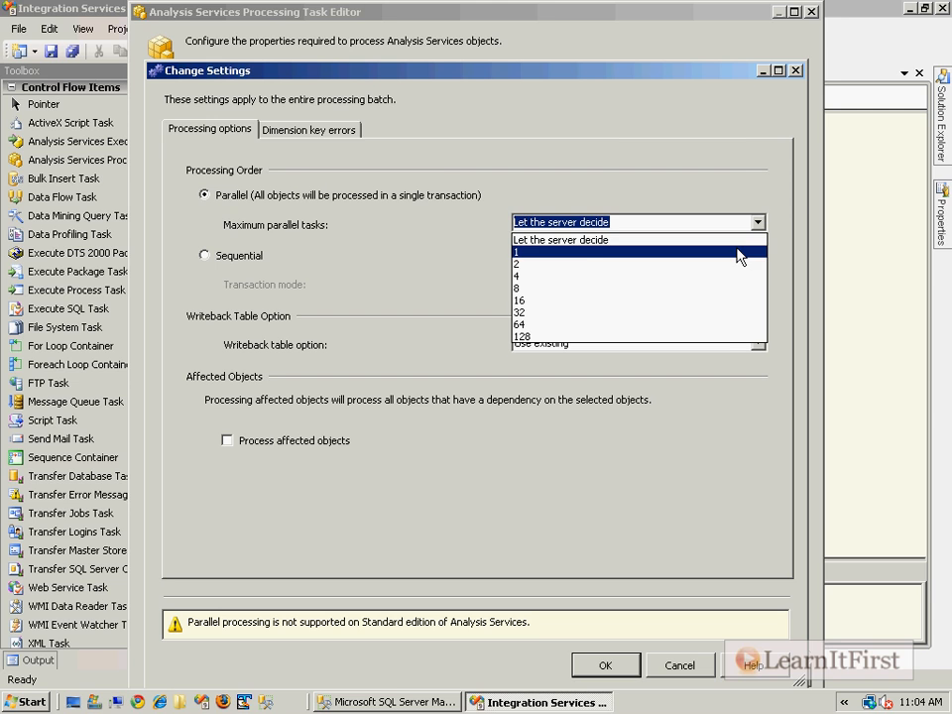
pyautogui.click(317, 210)
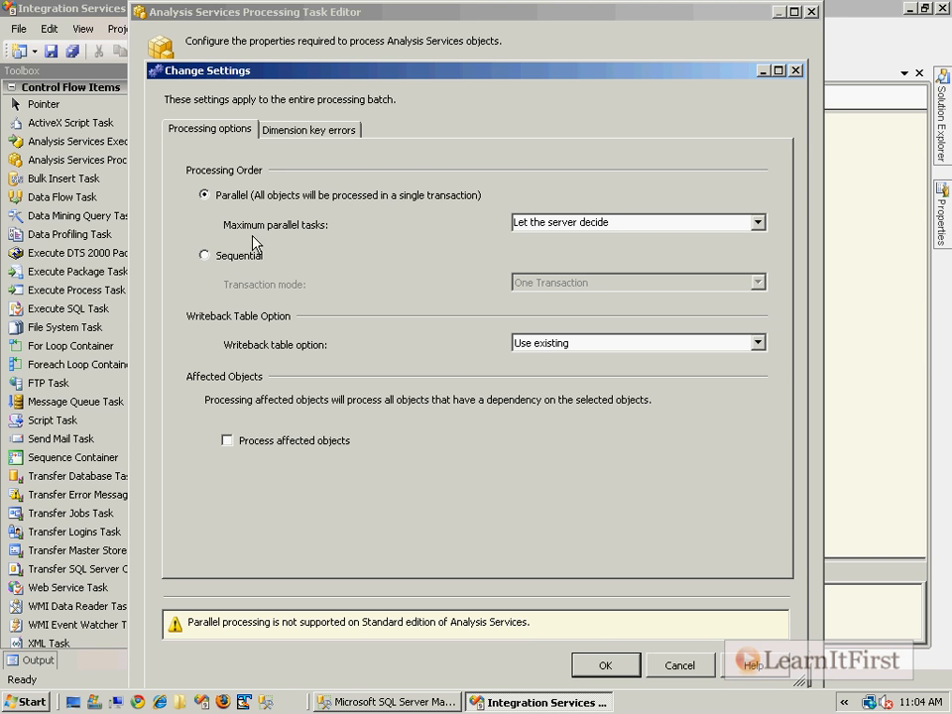
pyautogui.click(205, 254)
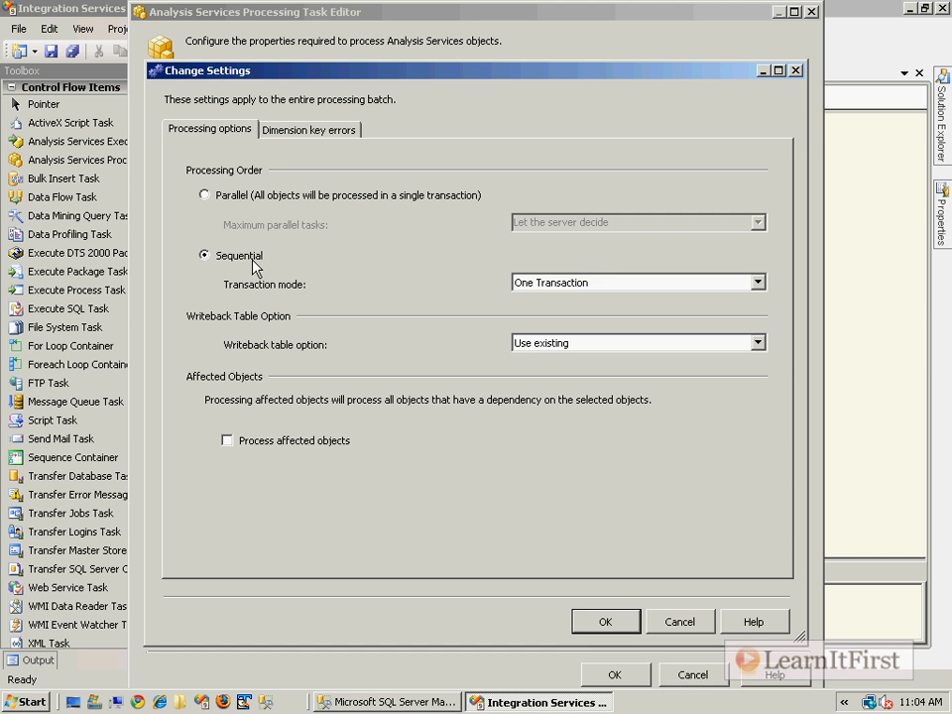
pyautogui.click(665, 621)
pyautogui.click(668, 667)
# Reopen the task editor on Processing Settings and launch its Books Online help page.
pyautogui.click(563, 385)
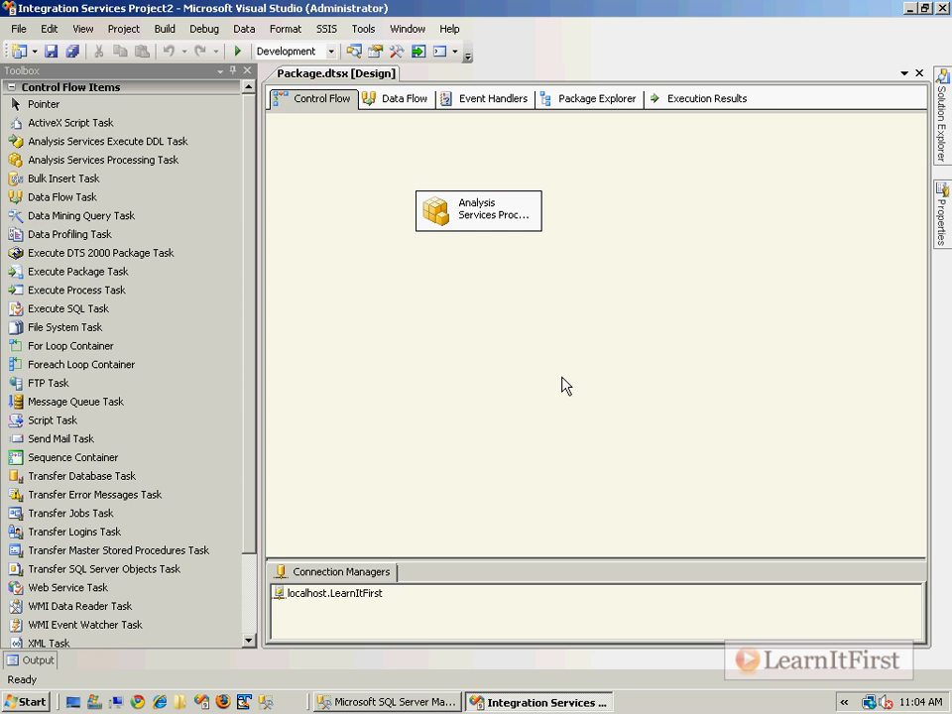
pyautogui.doubleClick(442, 215)
pyautogui.click(220, 121)
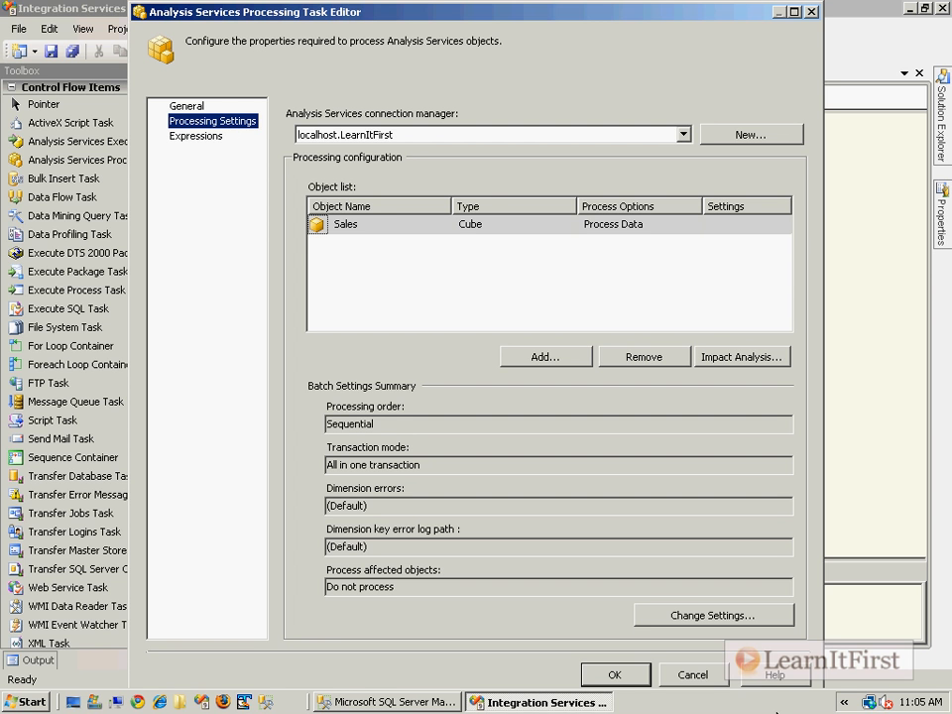
pyautogui.click(775, 677)
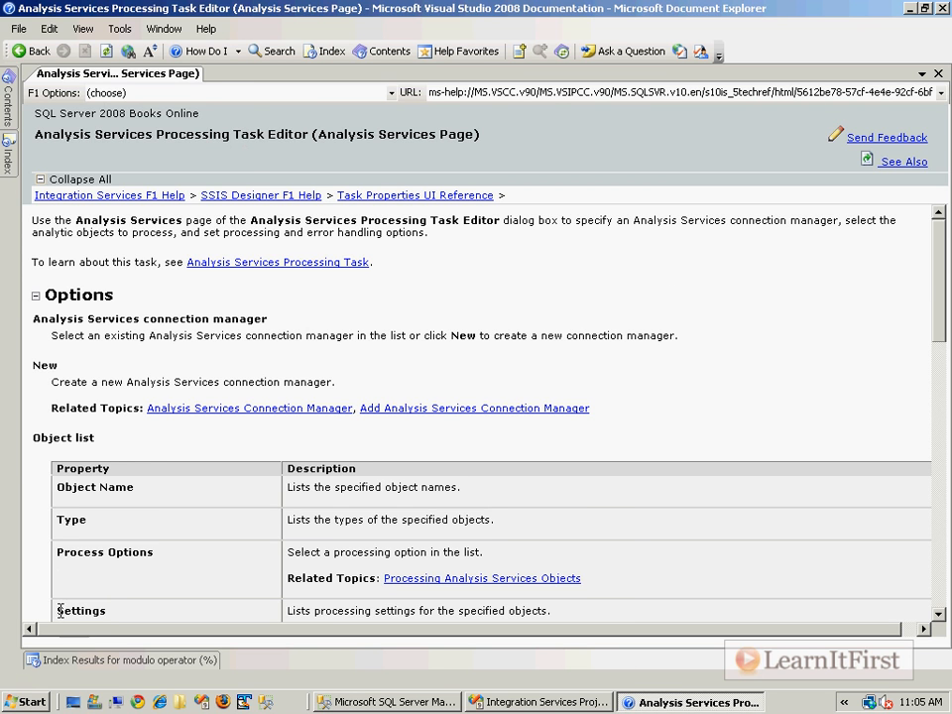
# Follow the Process Options help to the Processing Analysis Services Objects article and read it.
pyautogui.moveTo(57, 557); pyautogui.dragTo(198, 562)
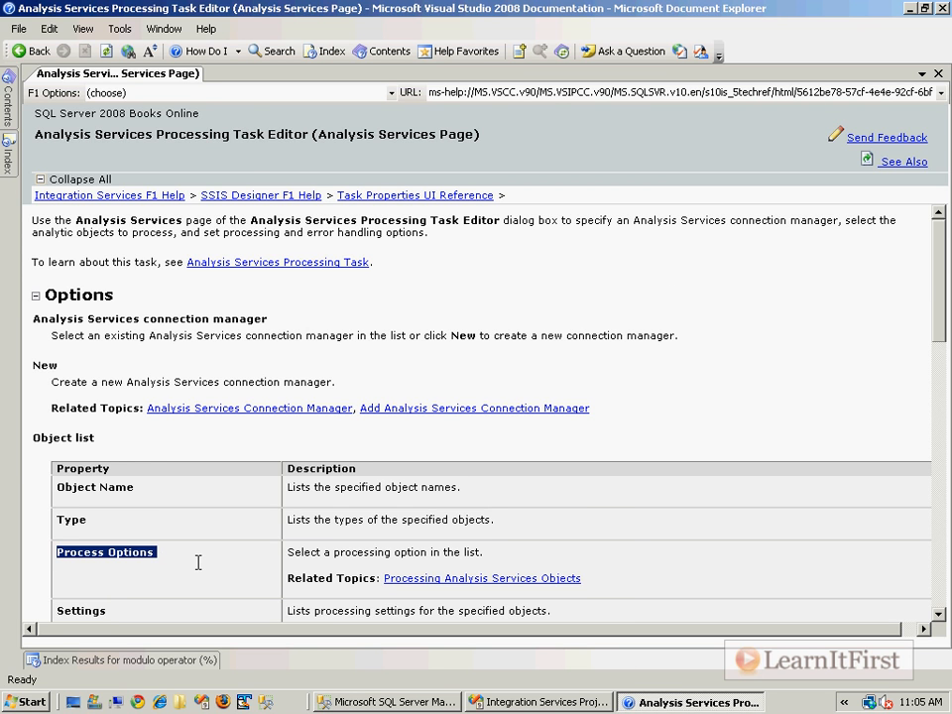
pyautogui.click(530, 578)
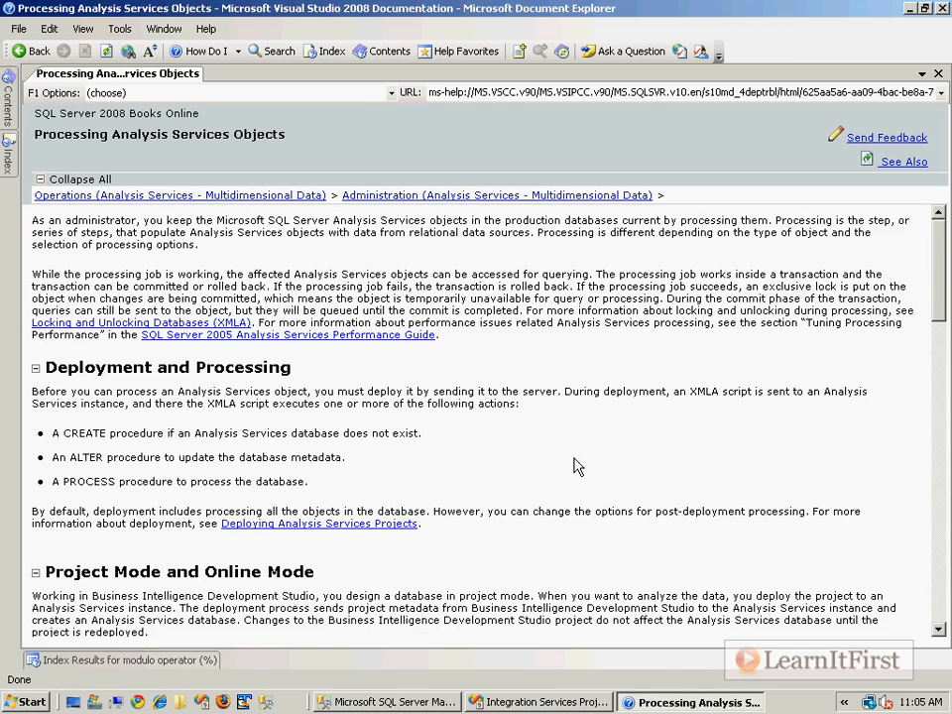
pyautogui.scroll(-10, 585, 467)
pyautogui.scroll(-1, 585, 467)
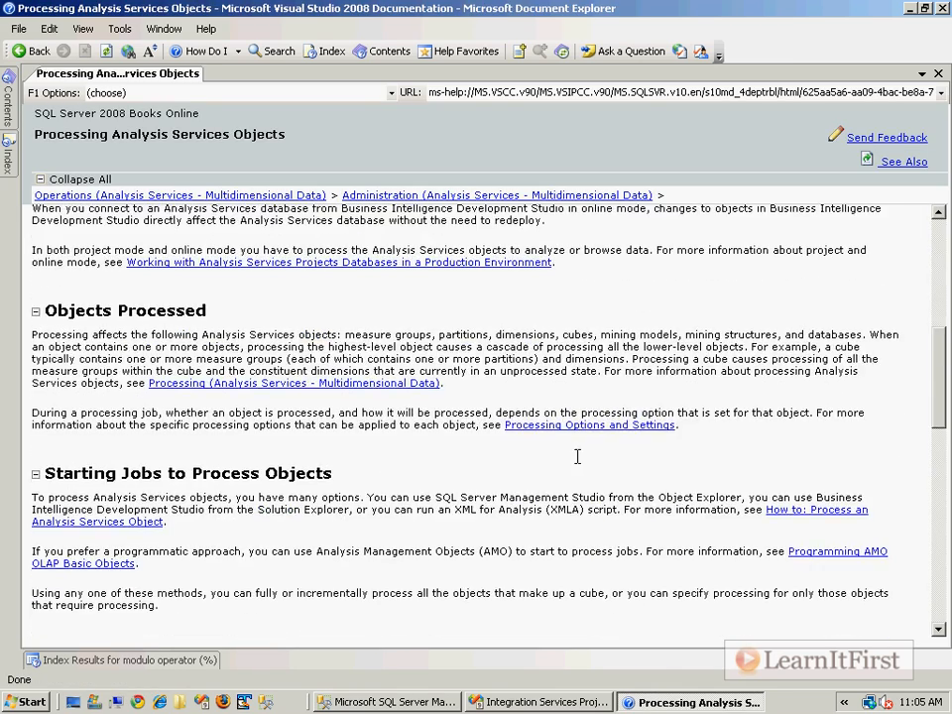
pyautogui.scroll(-3, 577, 456)
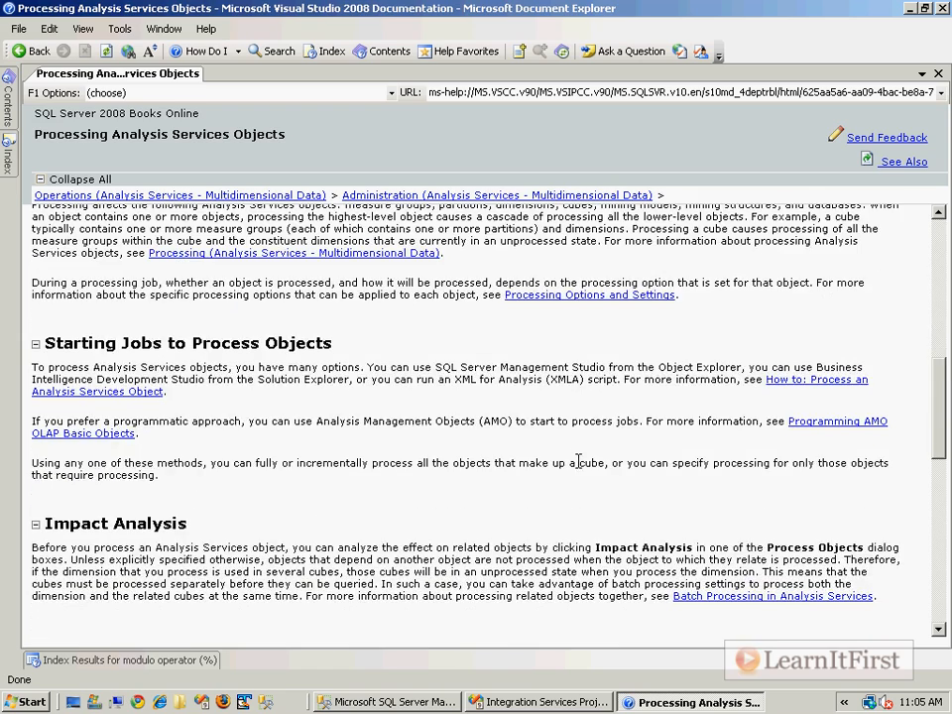
pyautogui.scroll(-3, 578, 462)
pyautogui.scroll(-9, 575, 448)
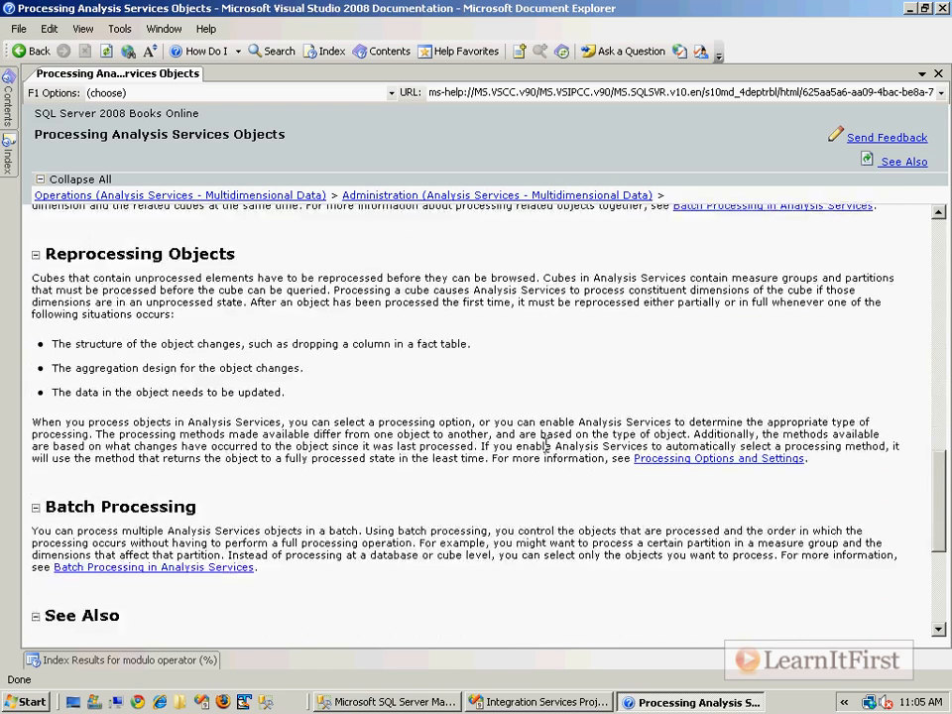
pyautogui.scroll(2, 565, 365)
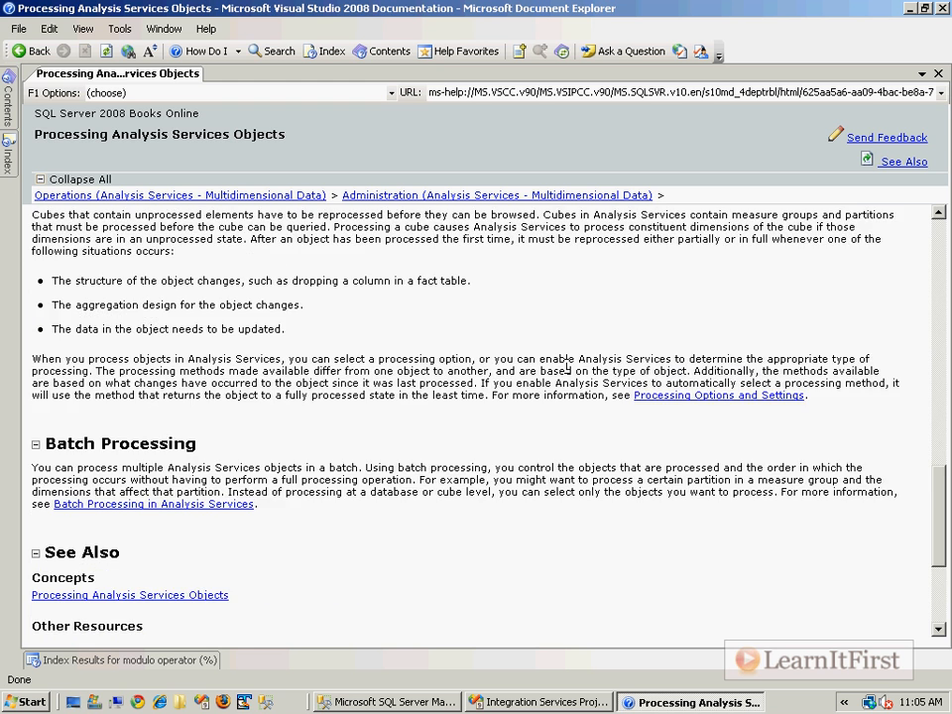
pyautogui.scroll(2, 635, 305)
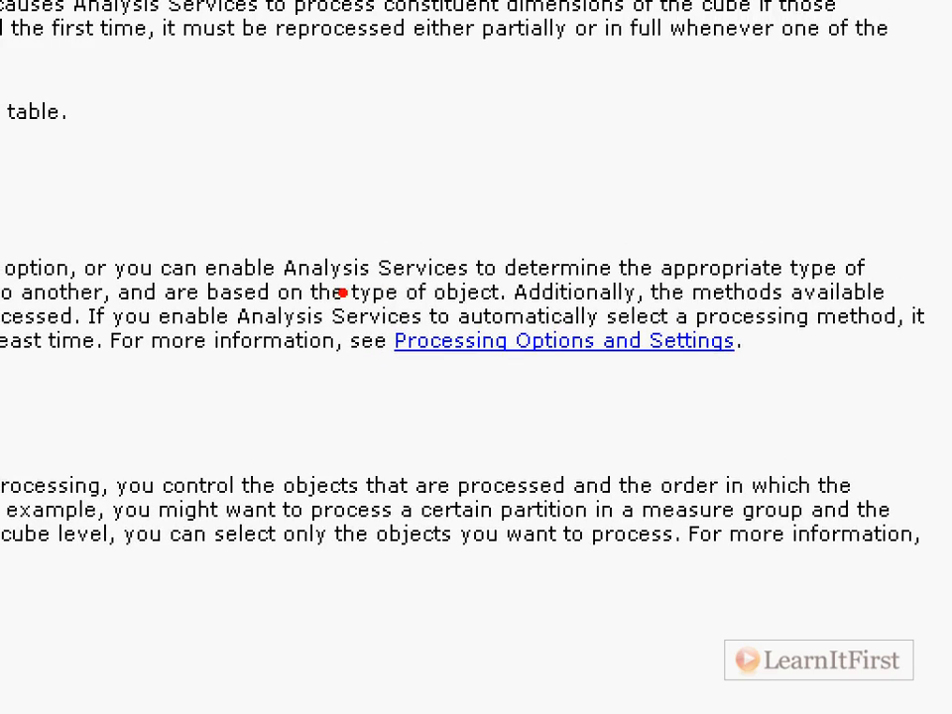
pyautogui.moveTo(340, 291); pyautogui.dragTo(766, 394)
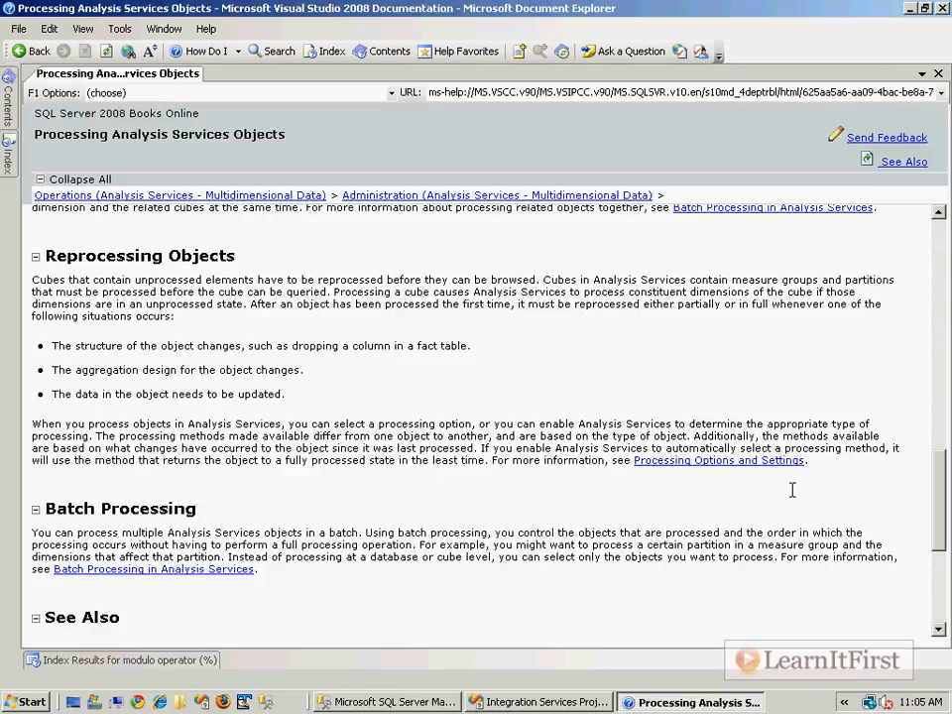
# Read the Process Full and Process Data entries in Processing Options and Settings, then close the help.
pyautogui.click(711, 462)
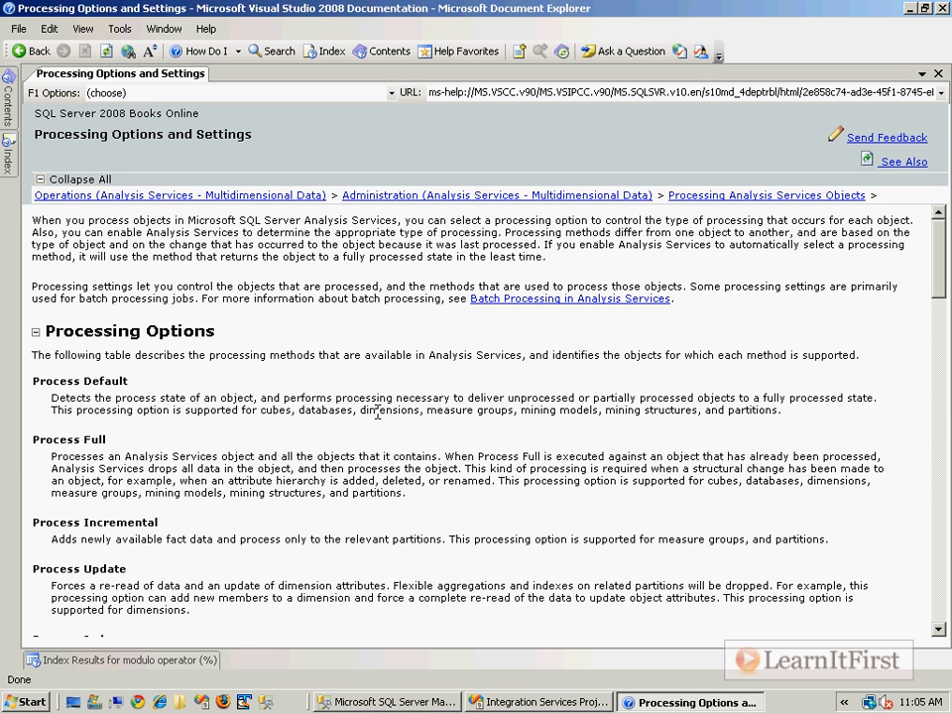
pyautogui.tripleClick(68, 444)
pyautogui.click(148, 517)
pyautogui.scroll(-5, 154, 526)
pyautogui.scroll(-4, 162, 546)
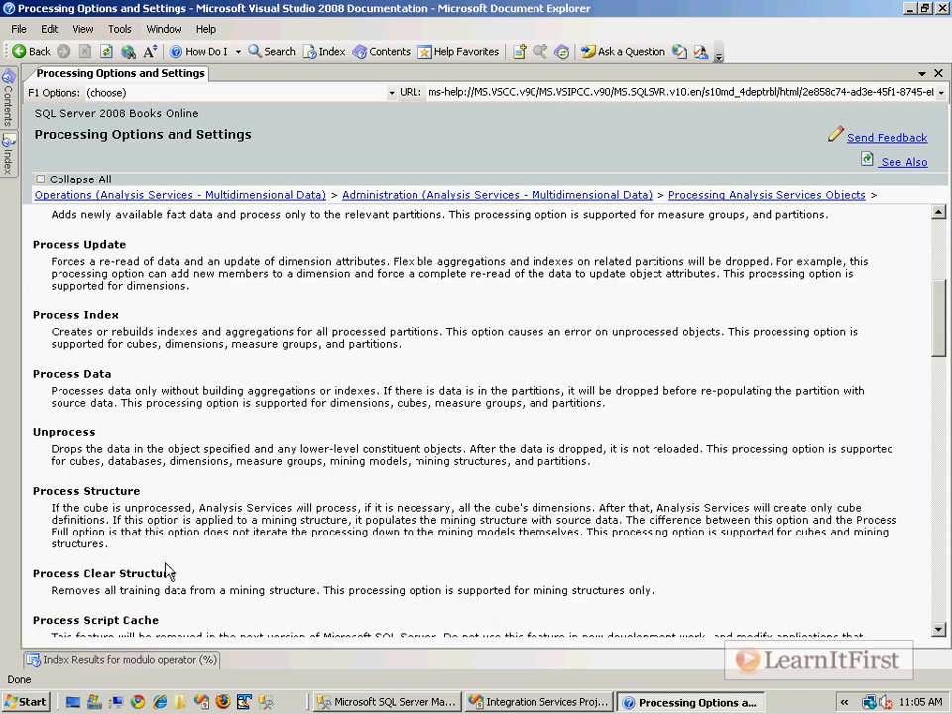
pyautogui.scroll(6, 172, 580)
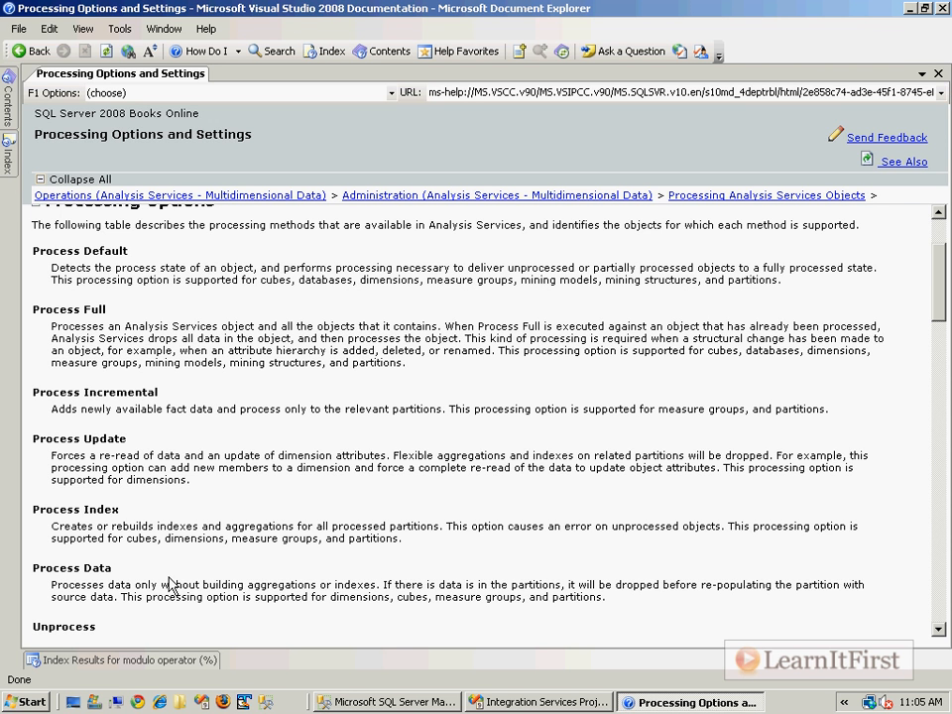
pyautogui.click(945, 8)
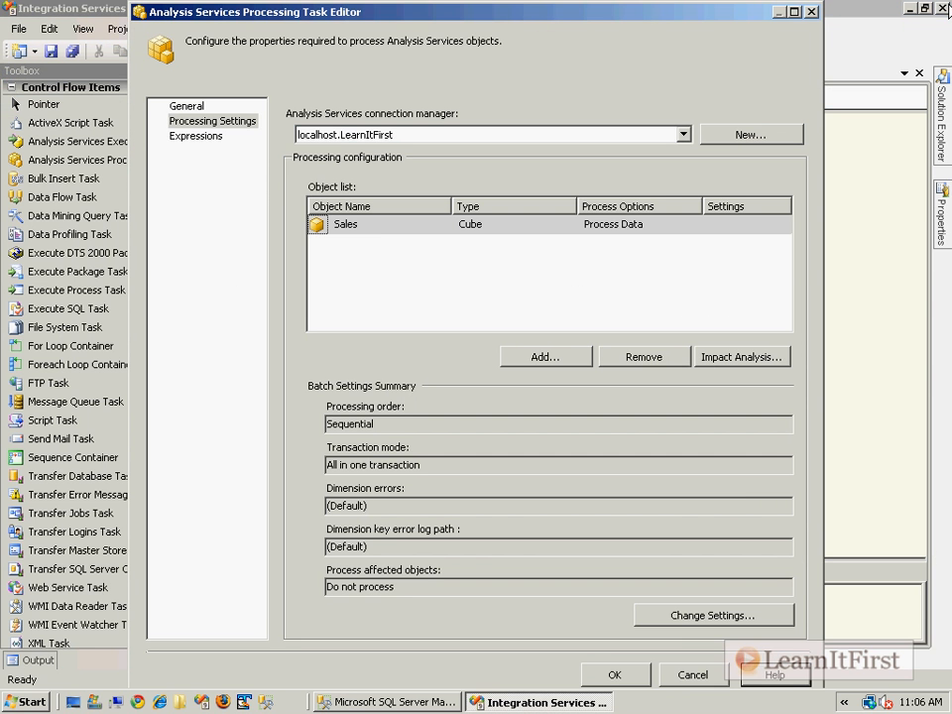
# Reopen the task editor's Processing Settings and bring up its help, highlighting the Process Options row.
pyautogui.click(614, 674)
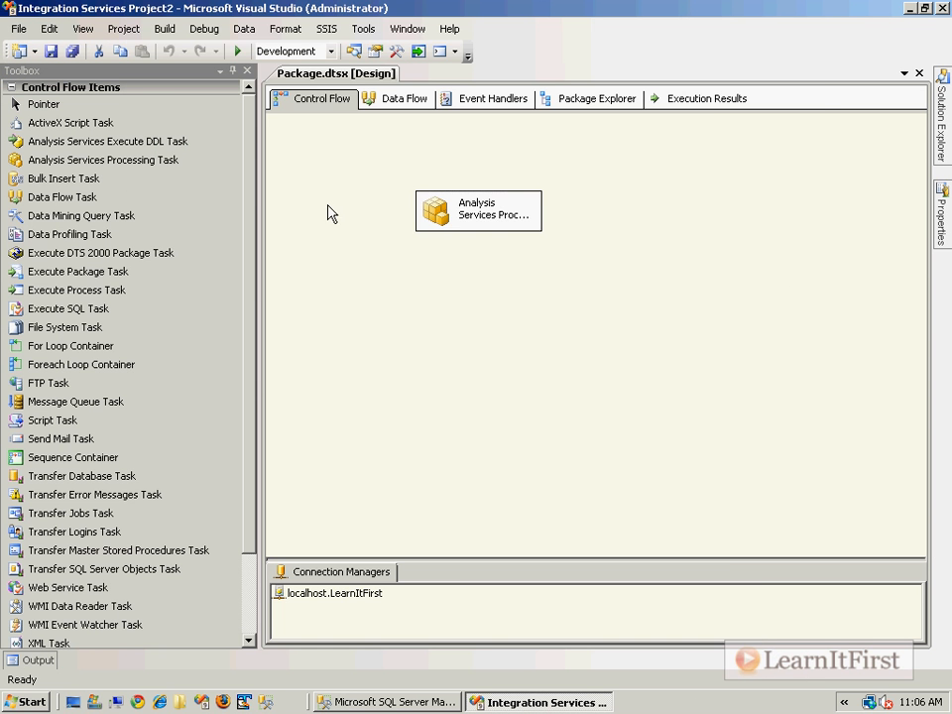
pyautogui.doubleClick(447, 219)
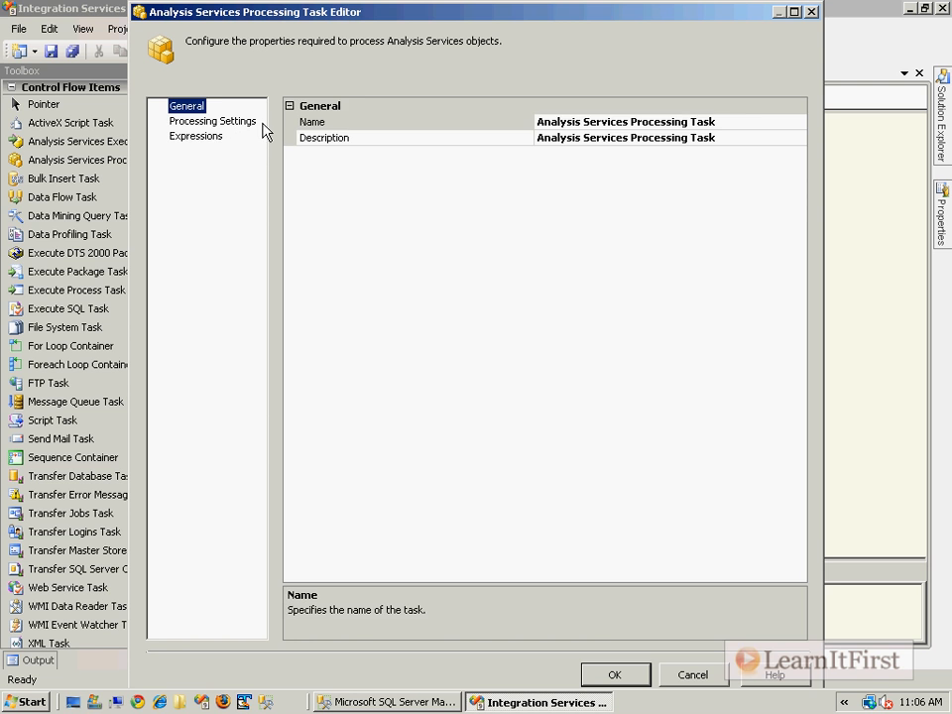
pyautogui.click(212, 120)
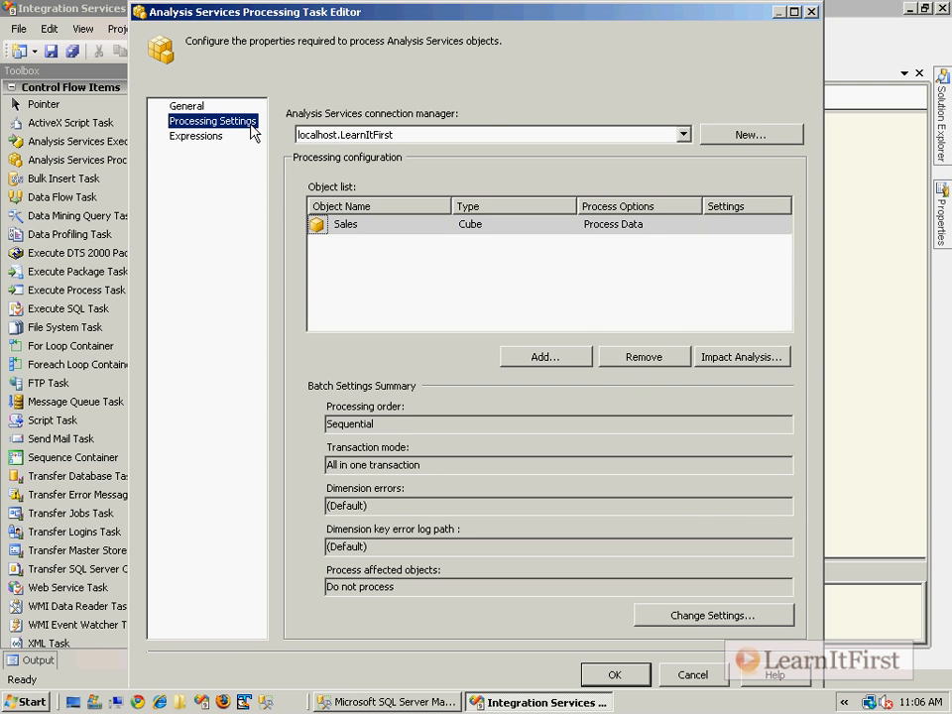
pyautogui.click(797, 680)
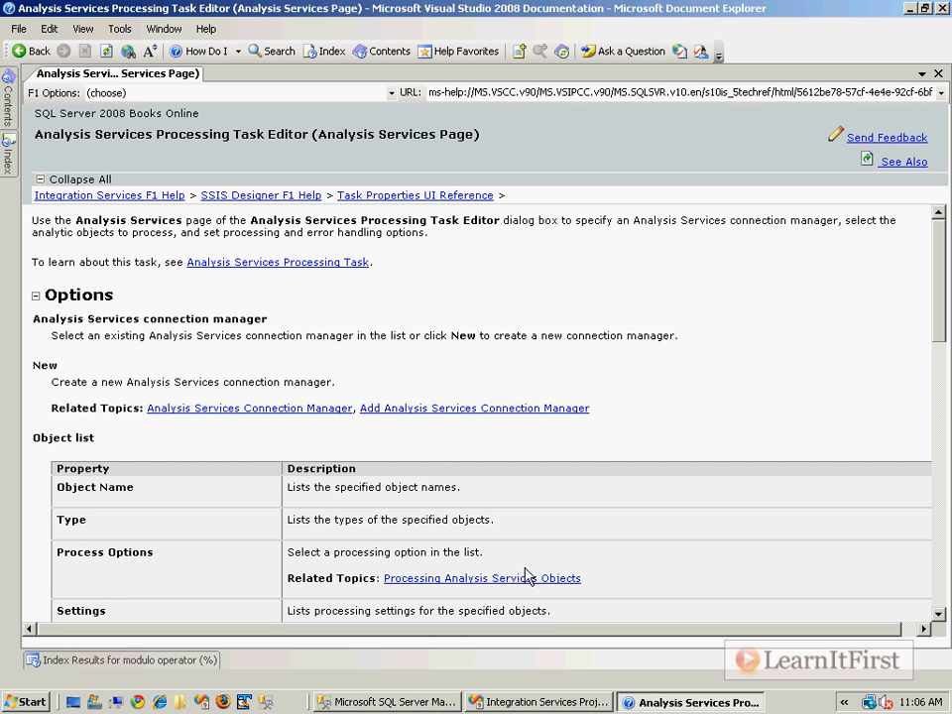
pyautogui.moveTo(583, 578); pyautogui.dragTo(69, 552)
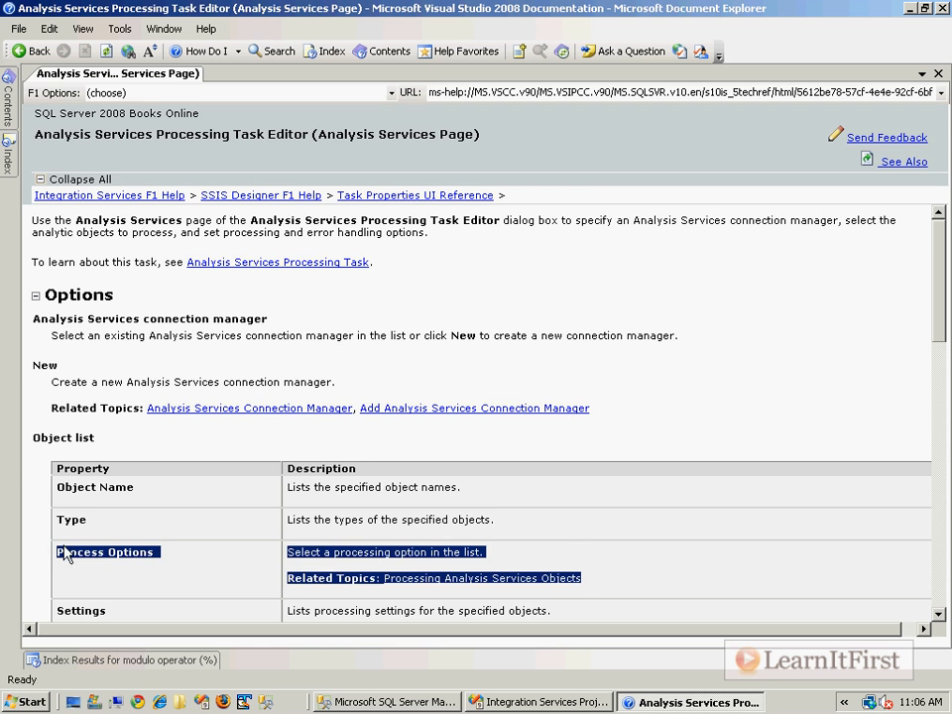
# Open the Processing Analysis Services Objects article and collapse its five sections.
pyautogui.click(484, 588)
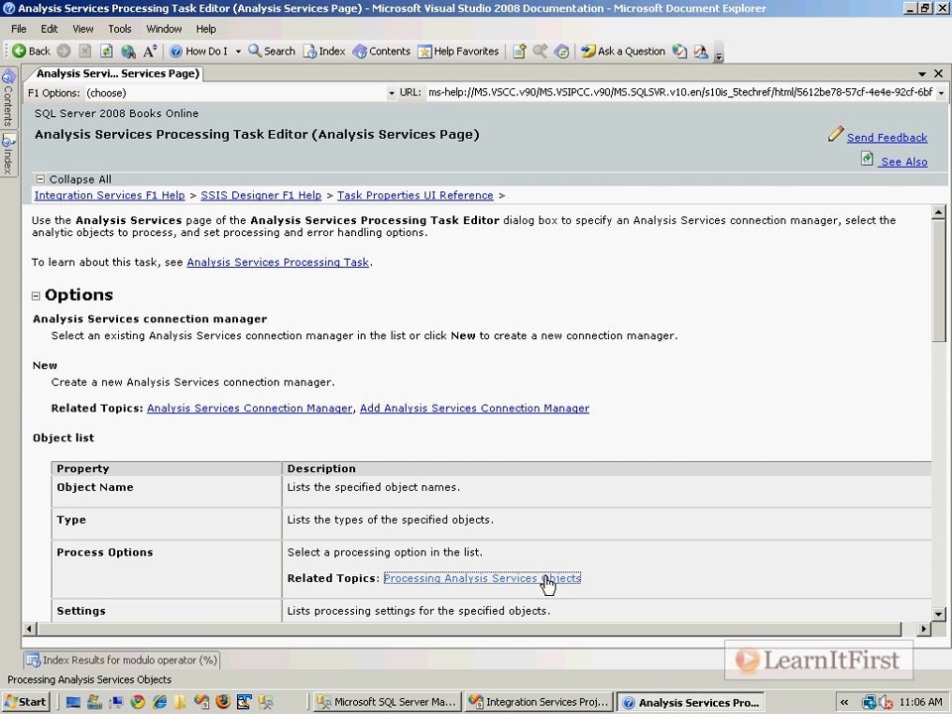
pyautogui.click(549, 584)
pyautogui.click(35, 368)
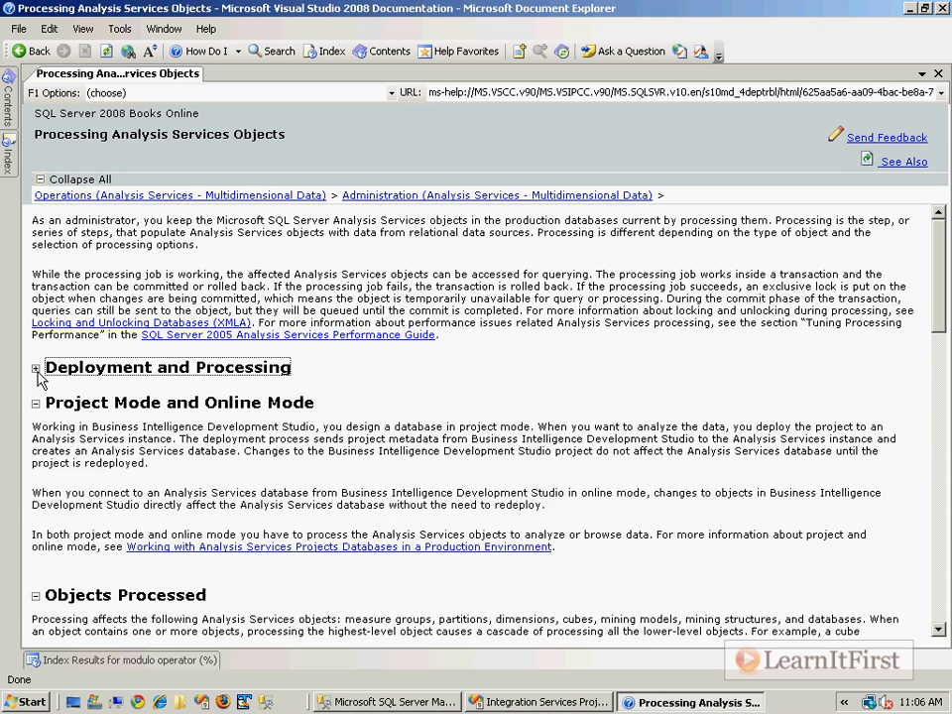
pyautogui.click(35, 403)
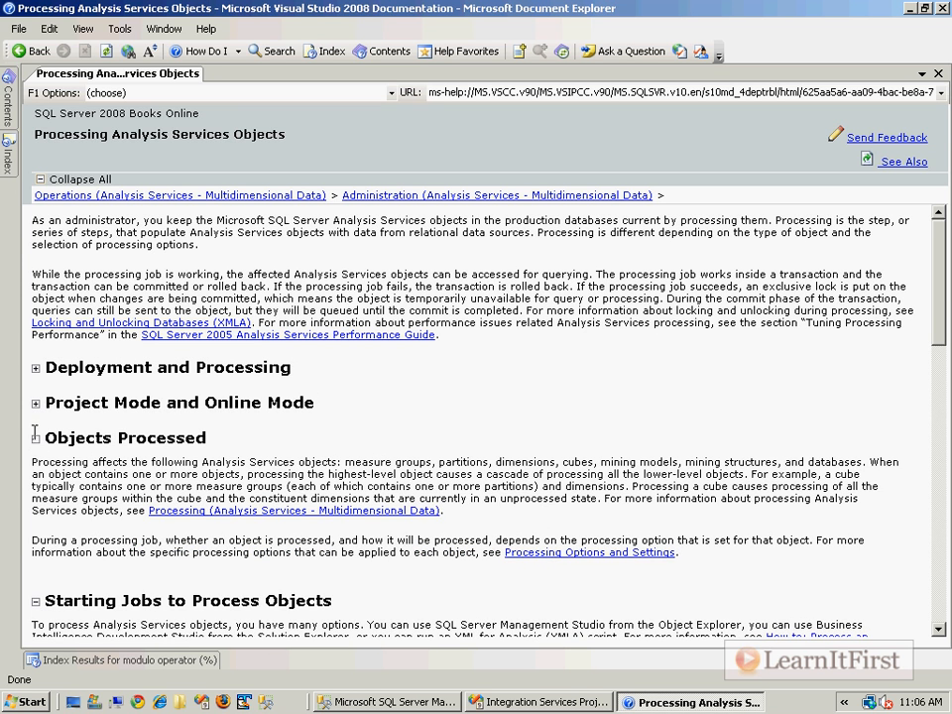
pyautogui.click(36, 437)
pyautogui.click(36, 473)
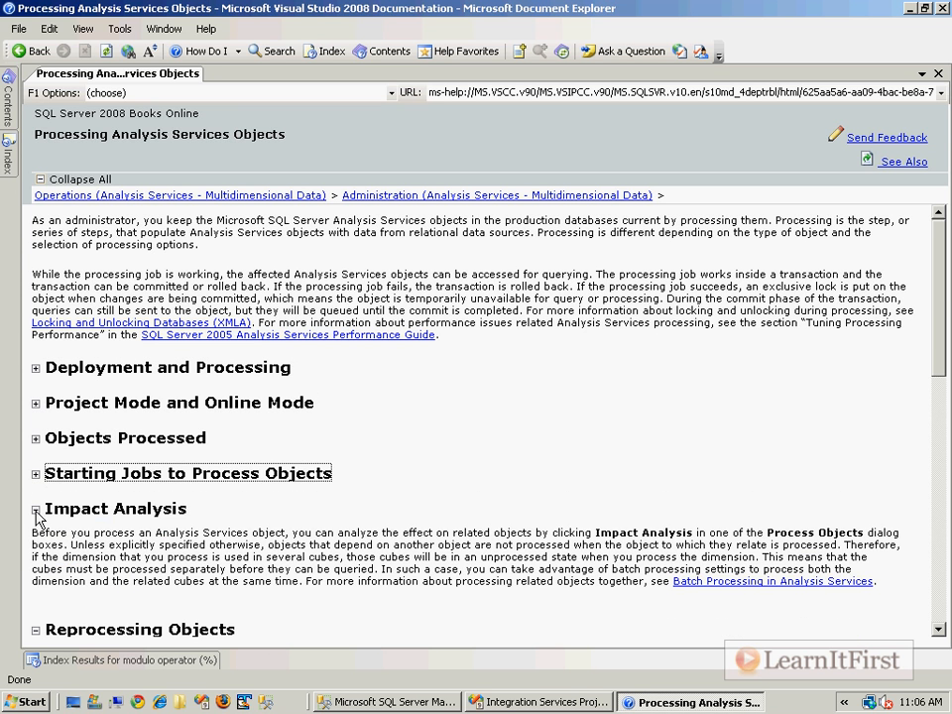
pyautogui.click(36, 508)
pyautogui.scroll(-1, 446, 462)
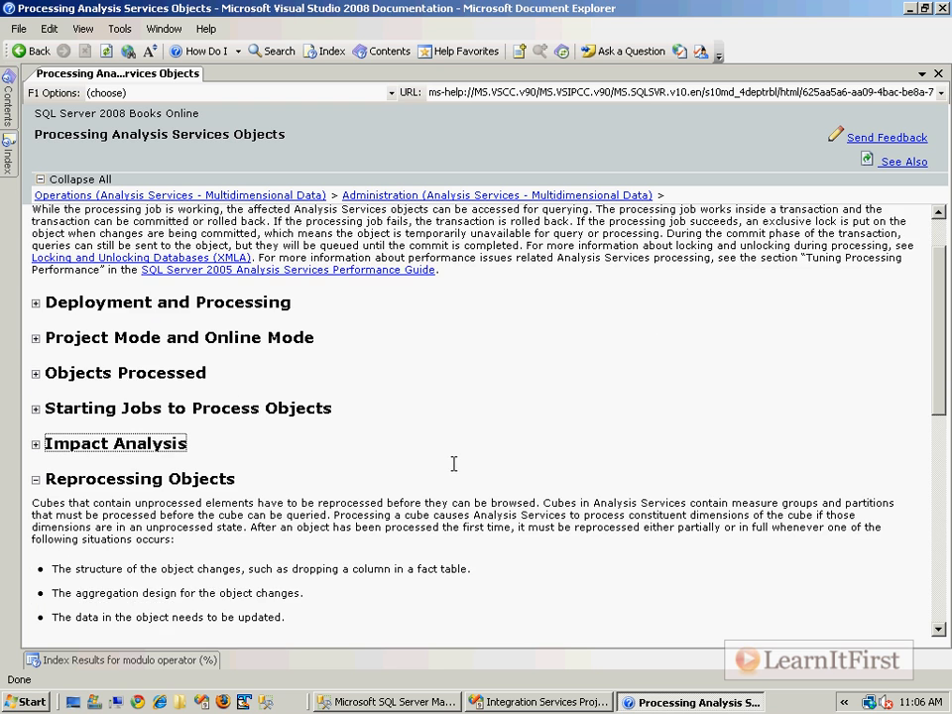
pyautogui.scroll(-1, 563, 488)
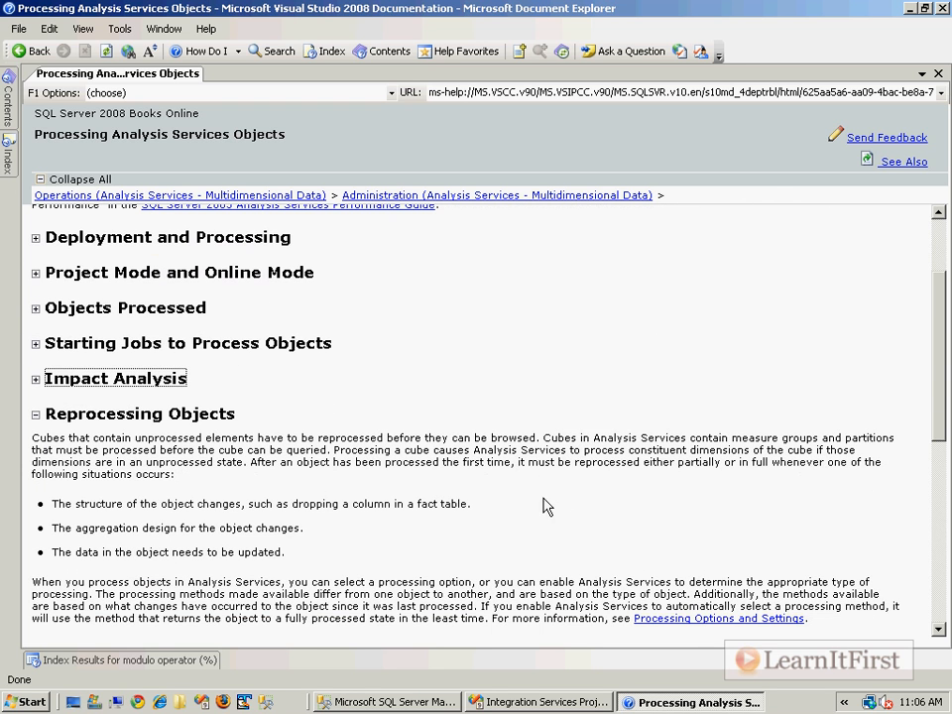
# Read Processing Options and Settings, close the help, and accept the task settings with Sales at Process Data.
pyautogui.click(792, 620)
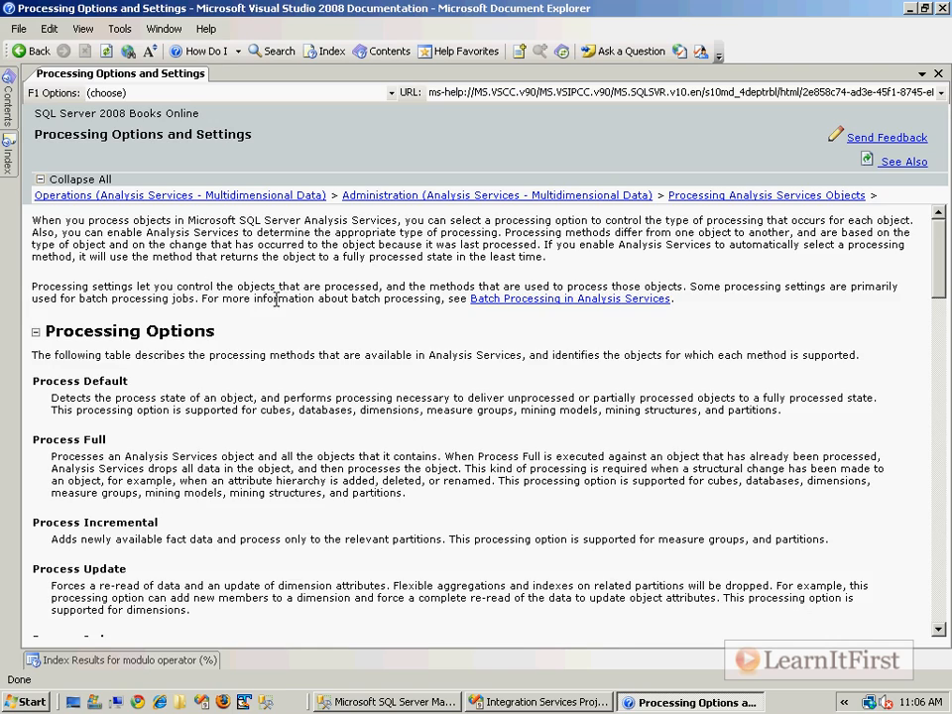
pyautogui.scroll(-6, 276, 300)
pyautogui.scroll(-8, 265, 325)
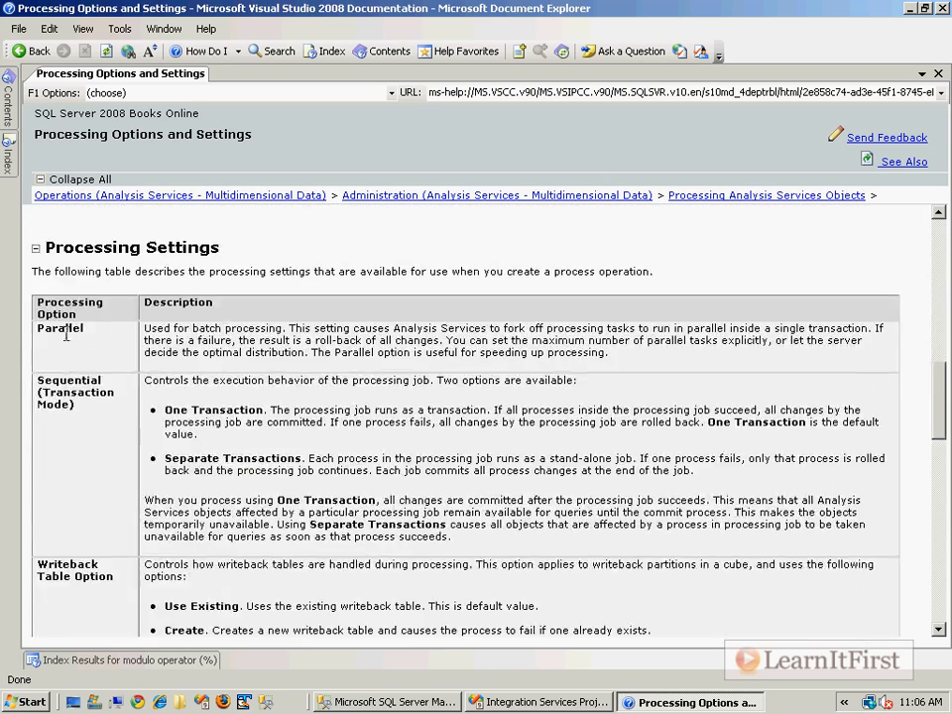
pyautogui.scroll(-8, 123, 411)
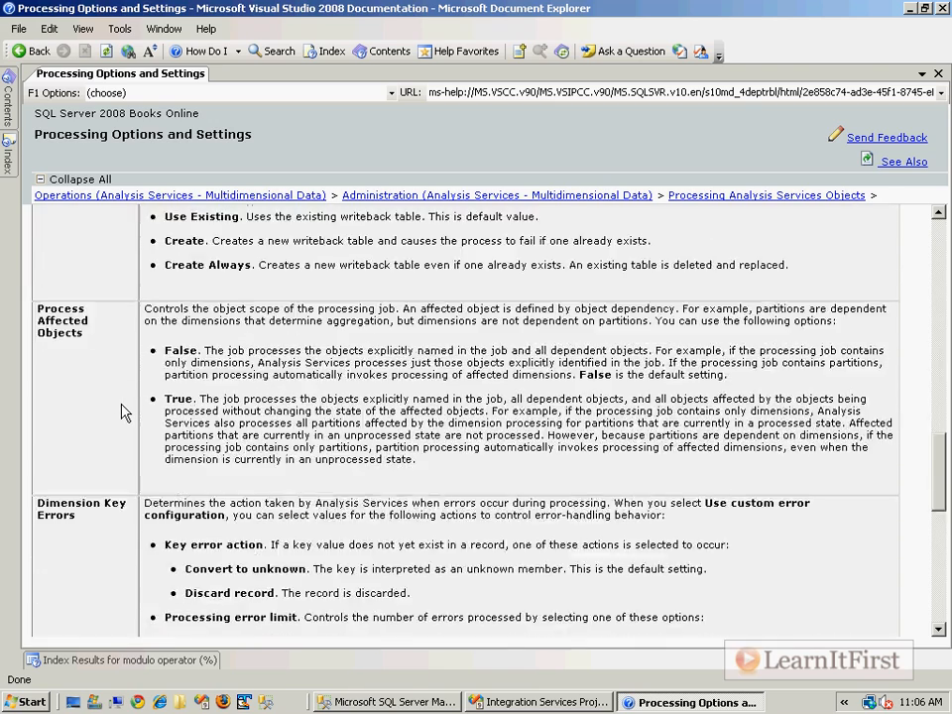
pyautogui.scroll(-10, 123, 410)
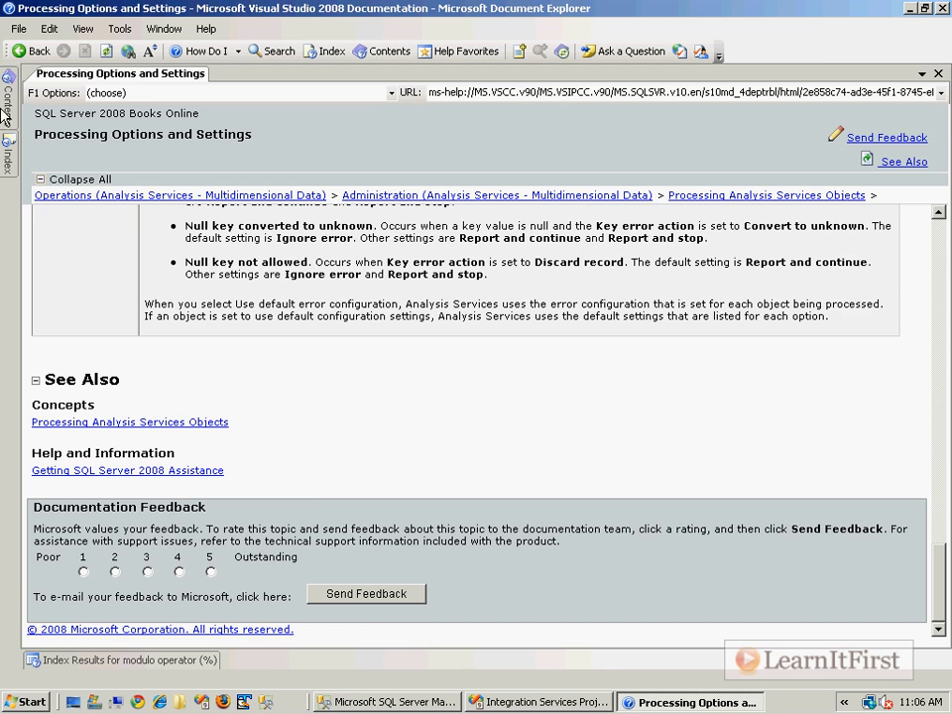
pyautogui.click(941, 8)
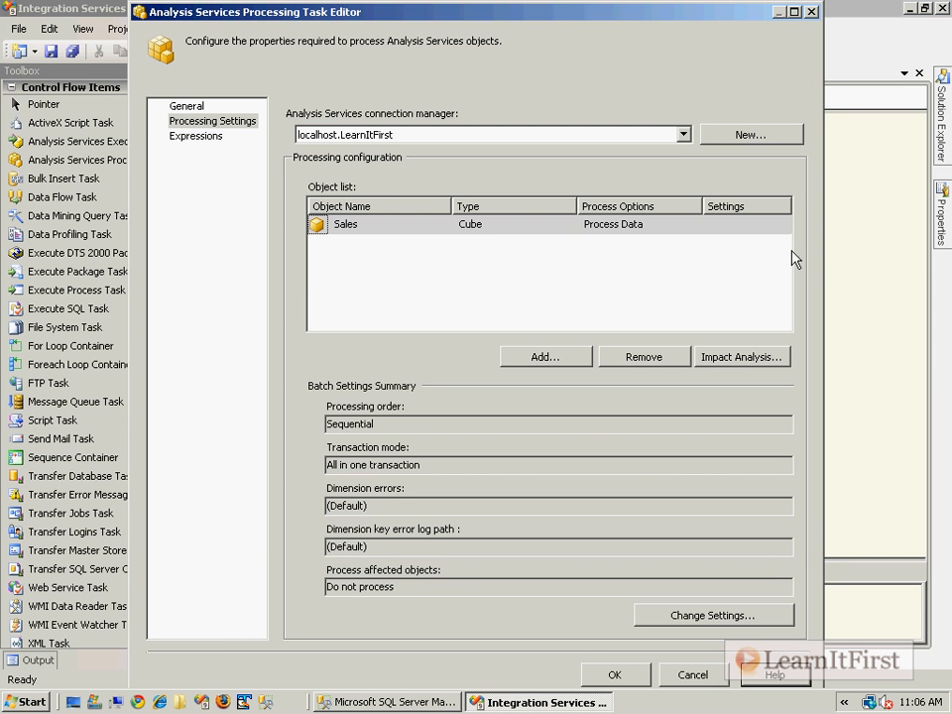
pyautogui.click(612, 674)
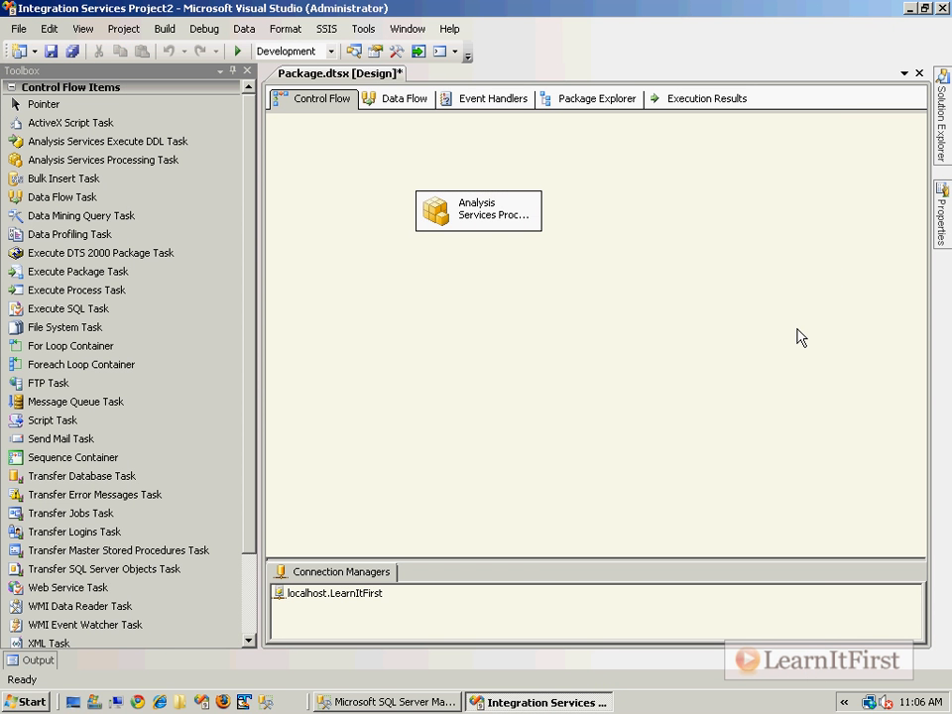